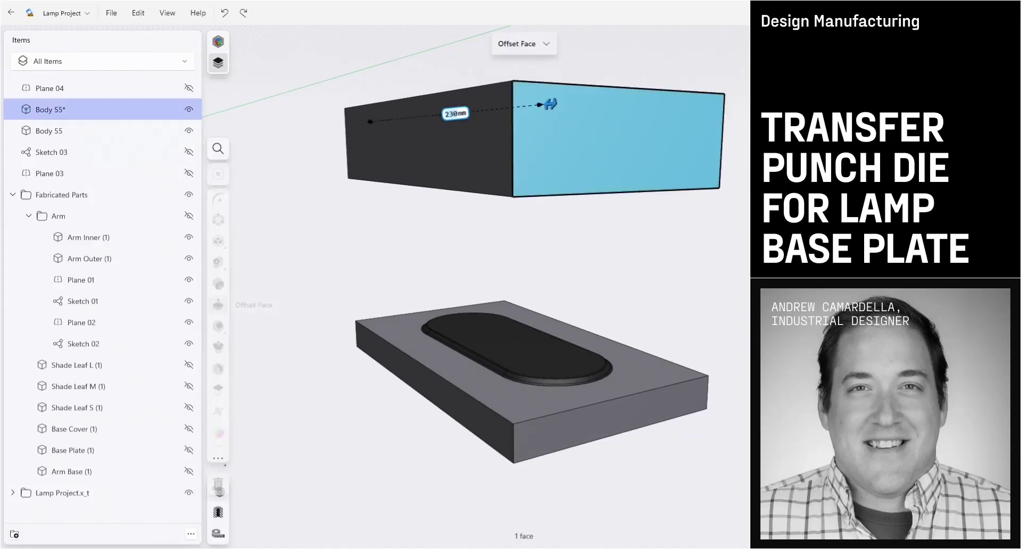
# Step: Hide the upper block Body 55* and copy the lower block Body 55 upward by 30 mm
pyautogui.doubleClick(668, 146)
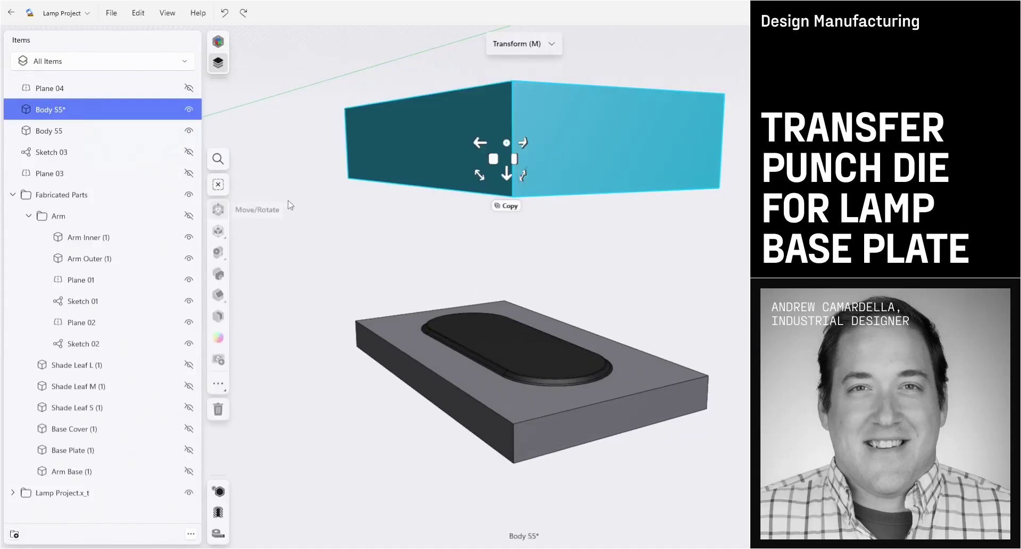
pyautogui.click(189, 110)
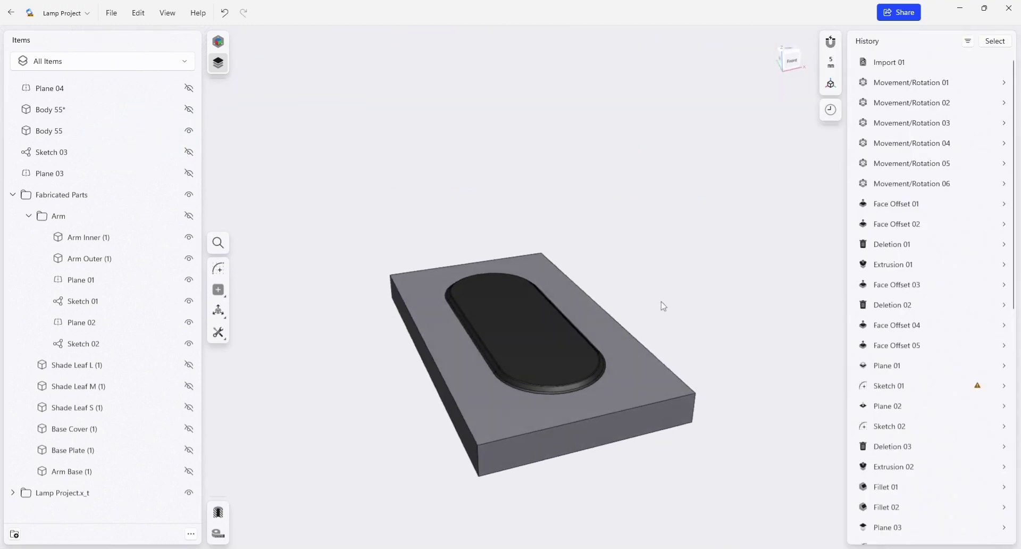
pyautogui.doubleClick(652, 388)
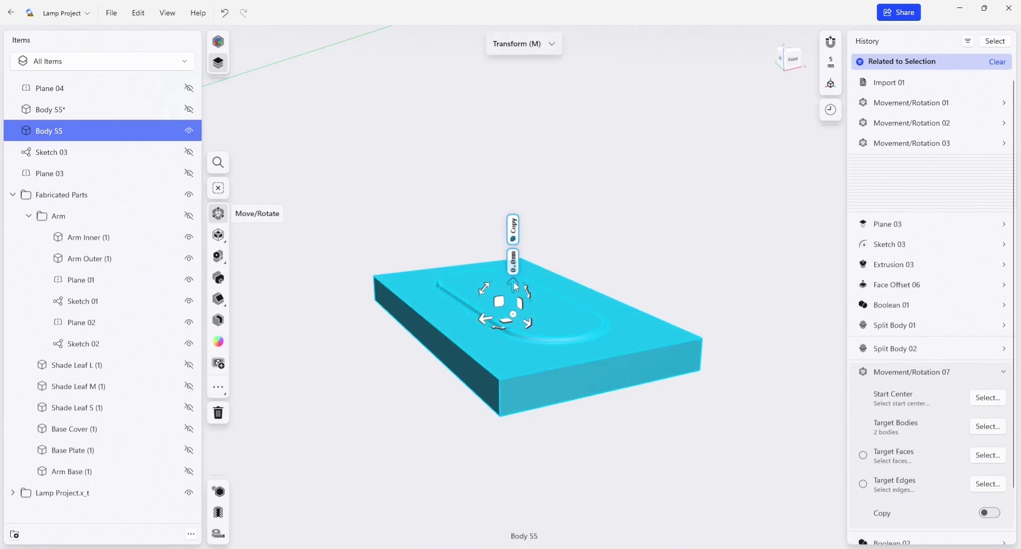
pyautogui.moveTo(514, 282); pyautogui.dragTo(516, 235)
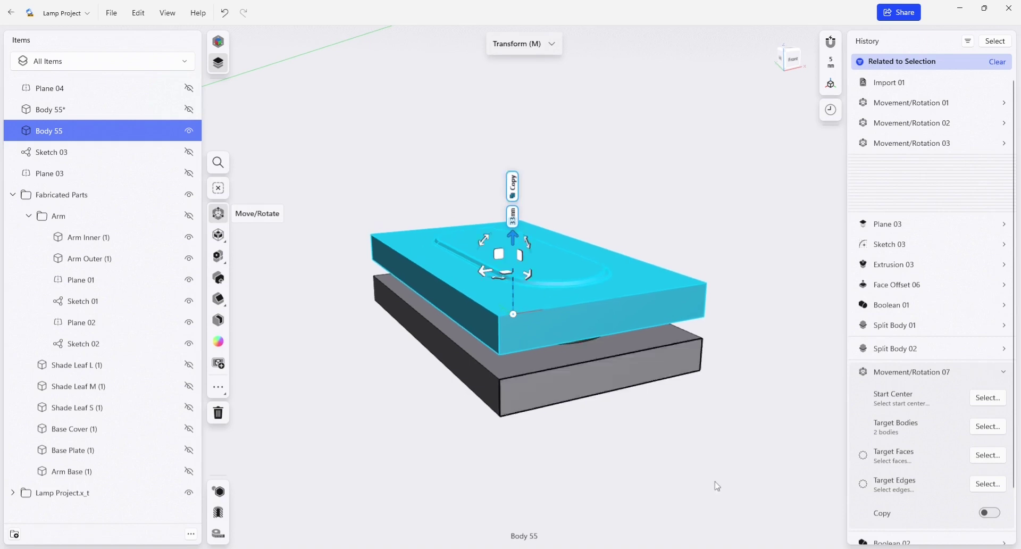
pyautogui.press('Return')
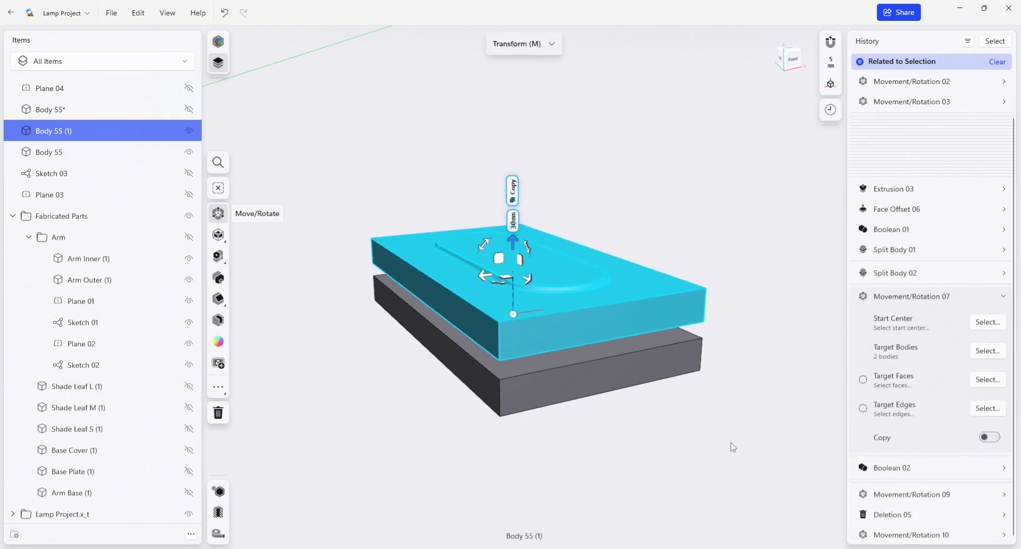
pyautogui.click(785, 424)
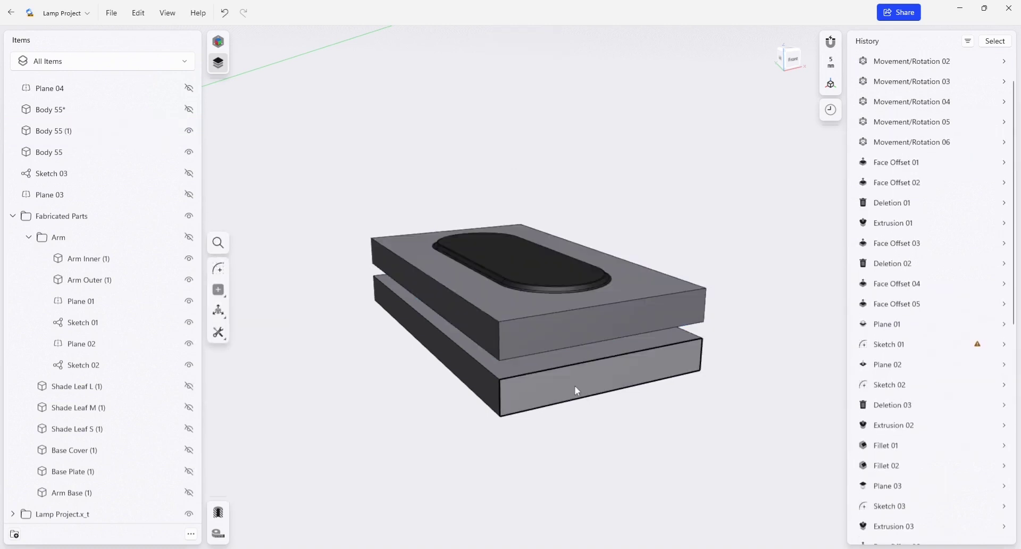
# Step: Hide the original Body 55 and show the Base Plate (1) body above the copied block
pyautogui.doubleClick(574, 385)
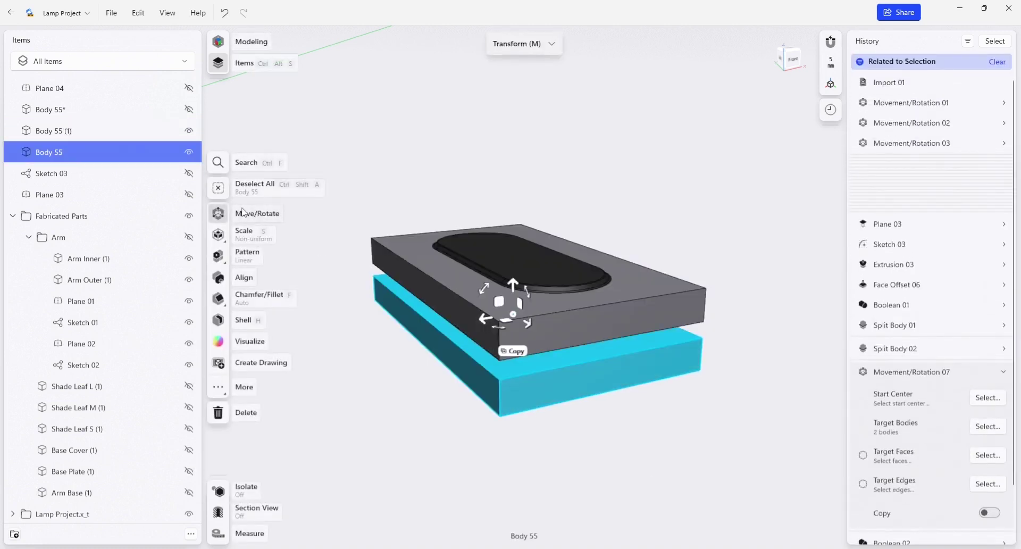
pyautogui.click(189, 153)
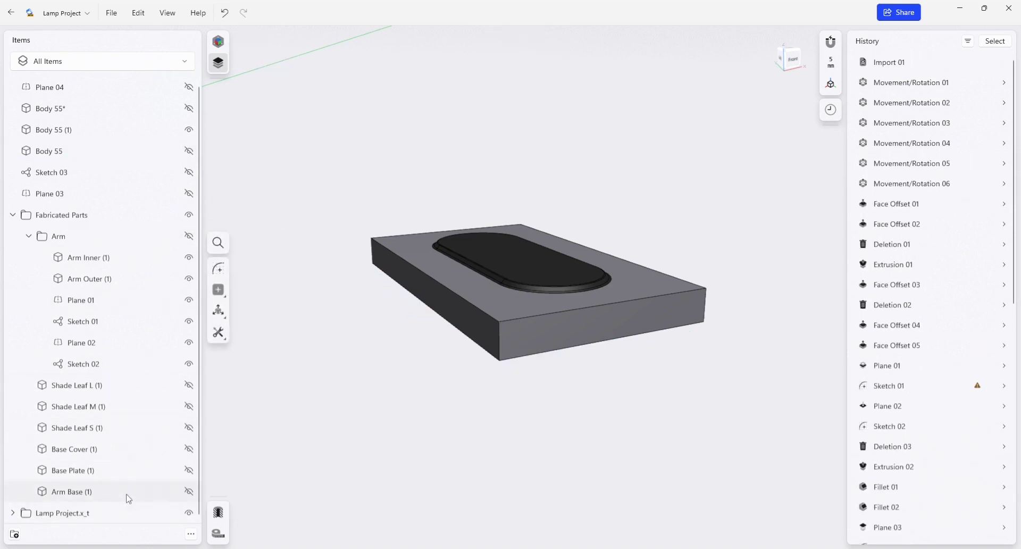
pyautogui.click(188, 470)
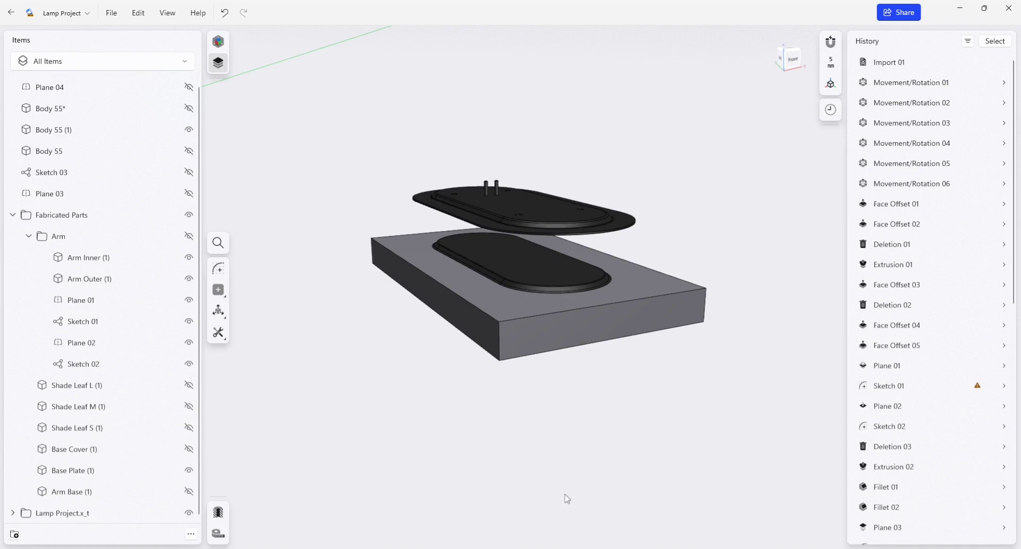
# Step: Start a sketch on the copied block's underside and select the base plate's four outer outline edges for projection
pyautogui.moveTo(570, 455)
pyautogui.mouseDown(button='right')
pyautogui.moveTo(584, 448)
pyautogui.moveTo(581, 467)
pyautogui.moveTo(587, 447)
pyautogui.mouseUp(button='right')
pyautogui.scroll(2, 590, 234)
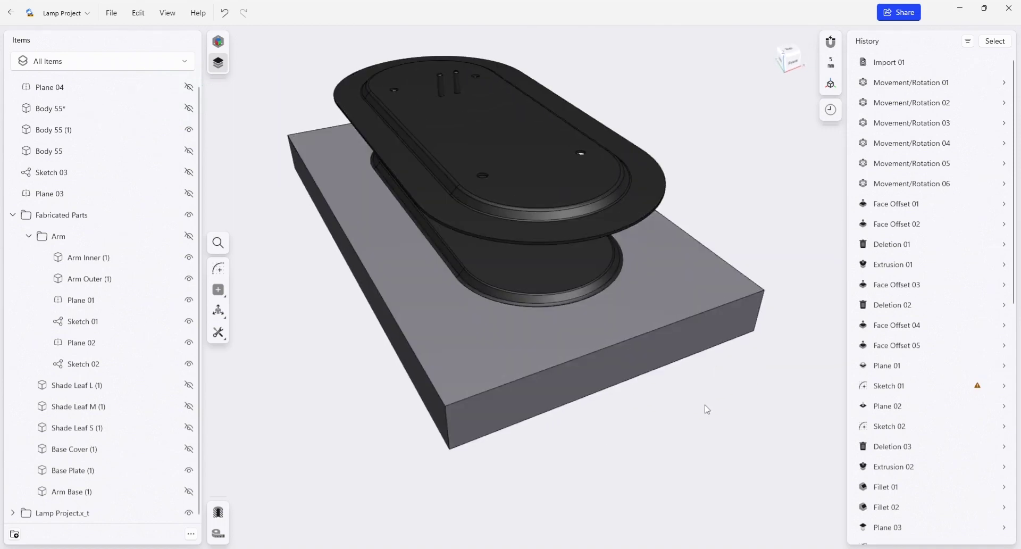
pyautogui.moveTo(651, 424)
pyautogui.mouseDown(button='right')
pyautogui.moveTo(642, 365)
pyautogui.moveTo(642, 406)
pyautogui.mouseUp(button='right')
pyautogui.click(642, 407)
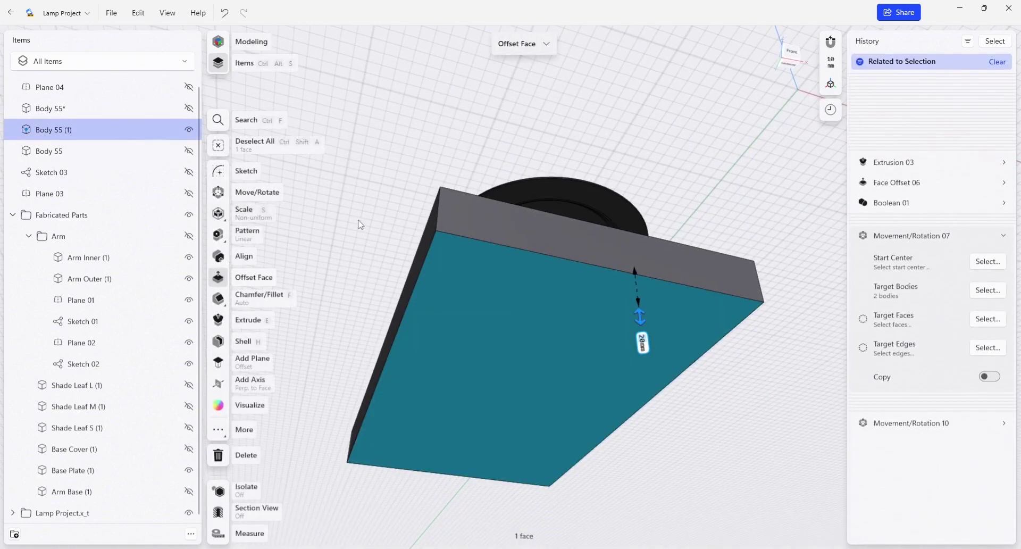
pyautogui.click(218, 169)
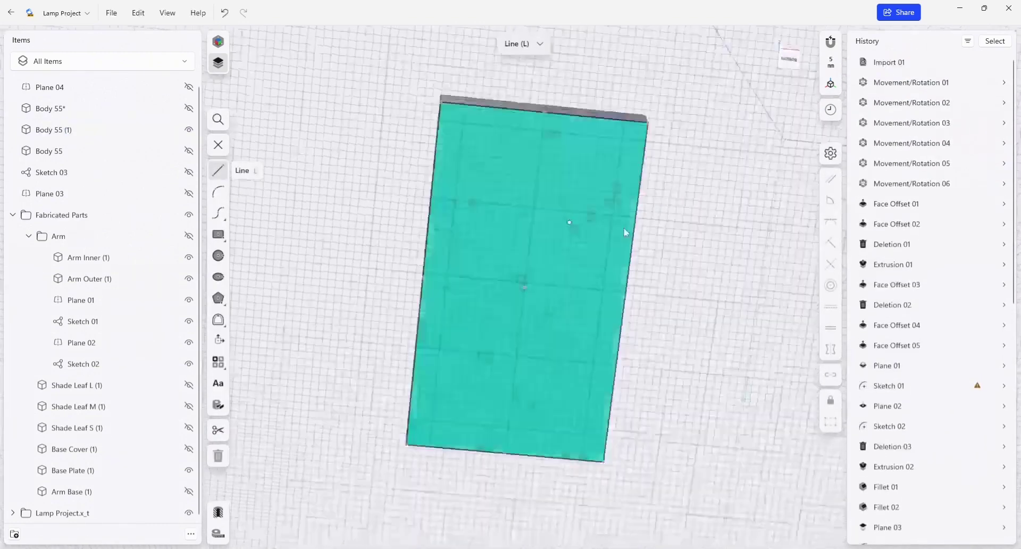
pyautogui.click(225, 408)
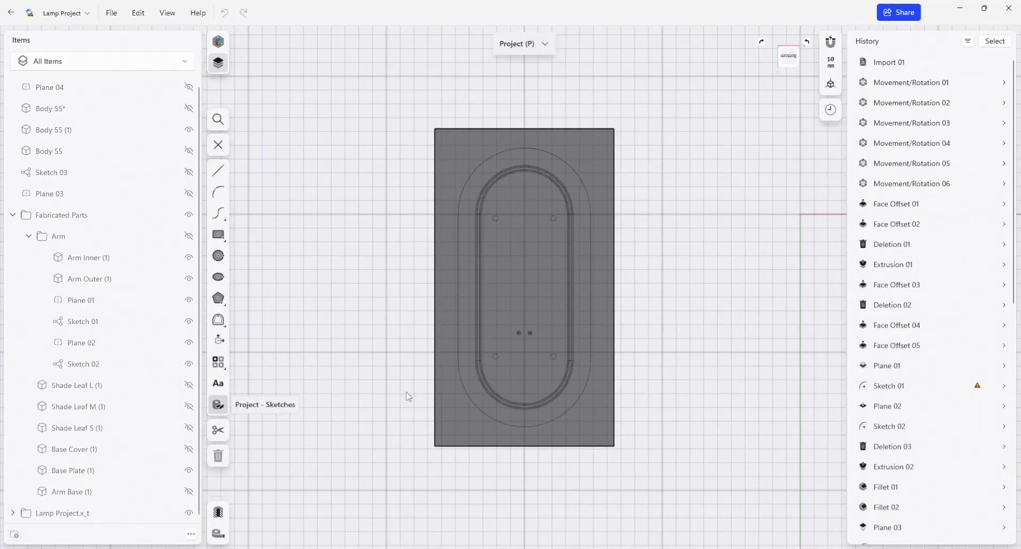
pyautogui.moveTo(396, 294)
pyautogui.mouseDown(button='right')
pyautogui.moveTo(402, 367)
pyautogui.moveTo(537, 255)
pyautogui.moveTo(558, 148)
pyautogui.mouseUp(button='right')
pyautogui.click(558, 145)
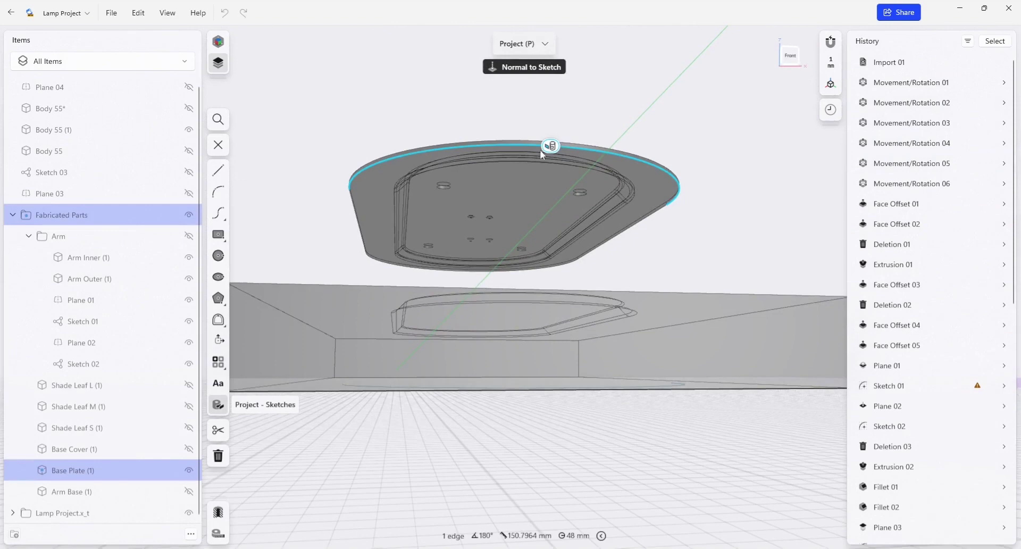
pyautogui.click(359, 222)
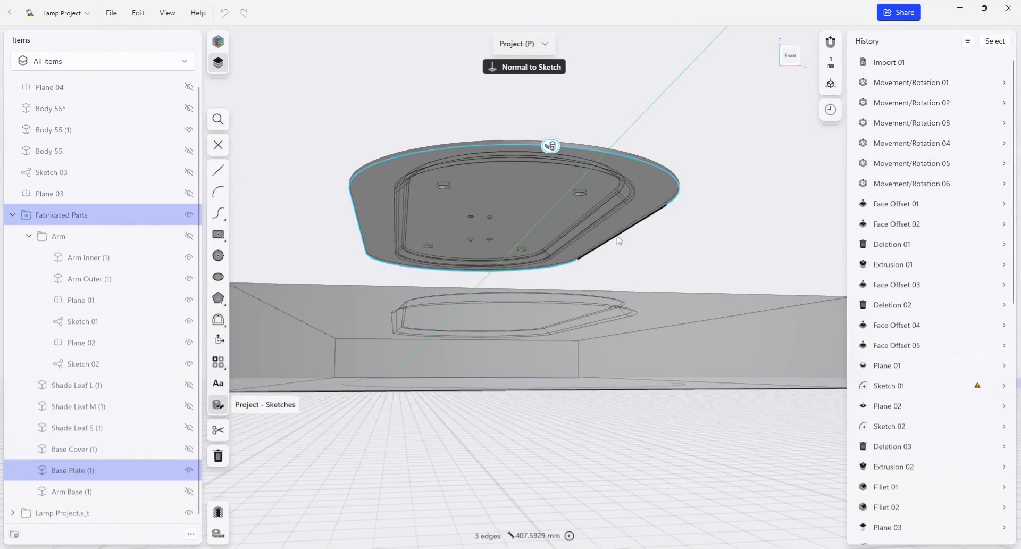
pyautogui.moveTo(615, 236); pyautogui.dragTo(600, 274, button='right')
pyautogui.scroll(3, 590, 268)
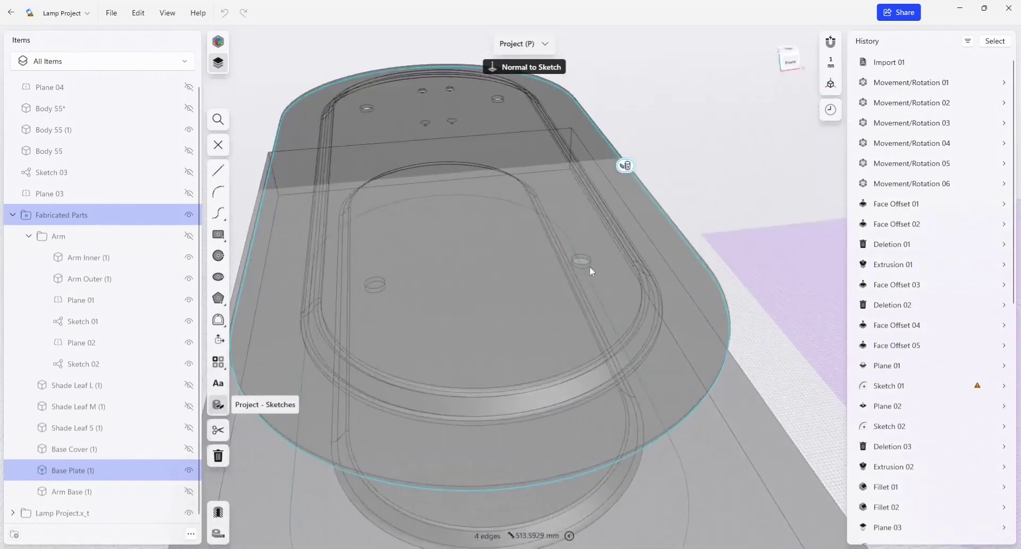
# Step: Add the base plate's four mounting holes and two of its small holes, project the edges onto the sketch, and exit it
pyautogui.click(579, 262)
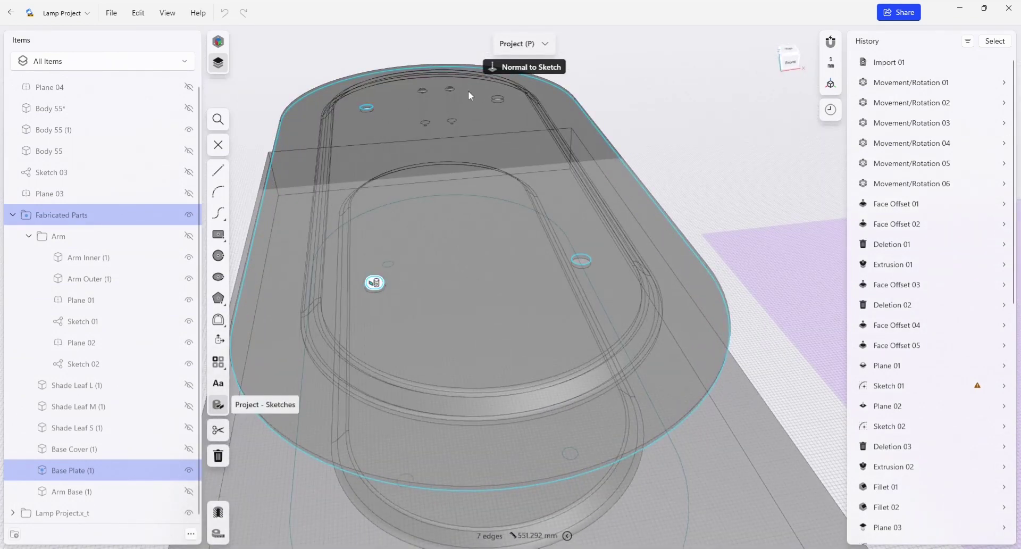
pyautogui.click(493, 97)
pyautogui.scroll(3, 468, 111)
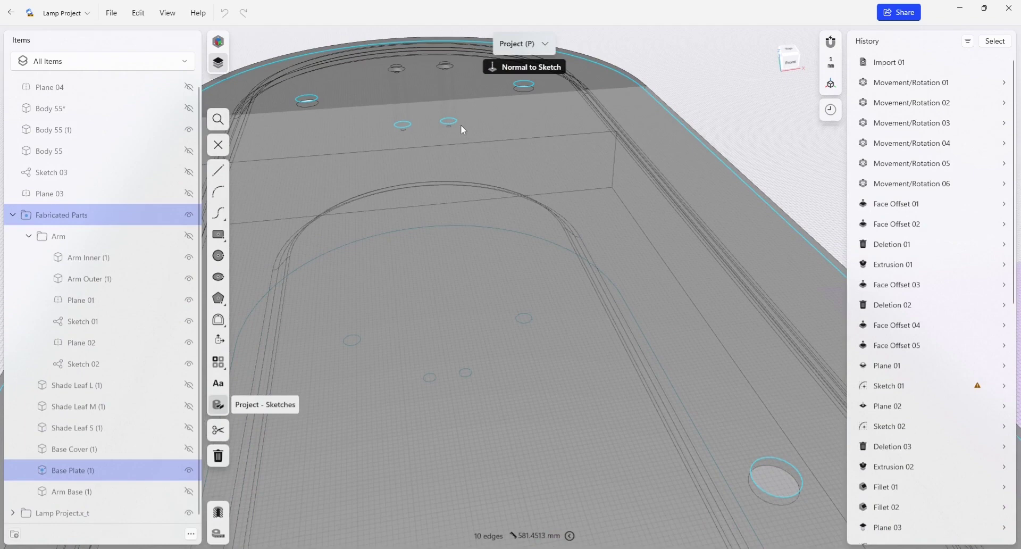
pyautogui.scroll(-5, 457, 277)
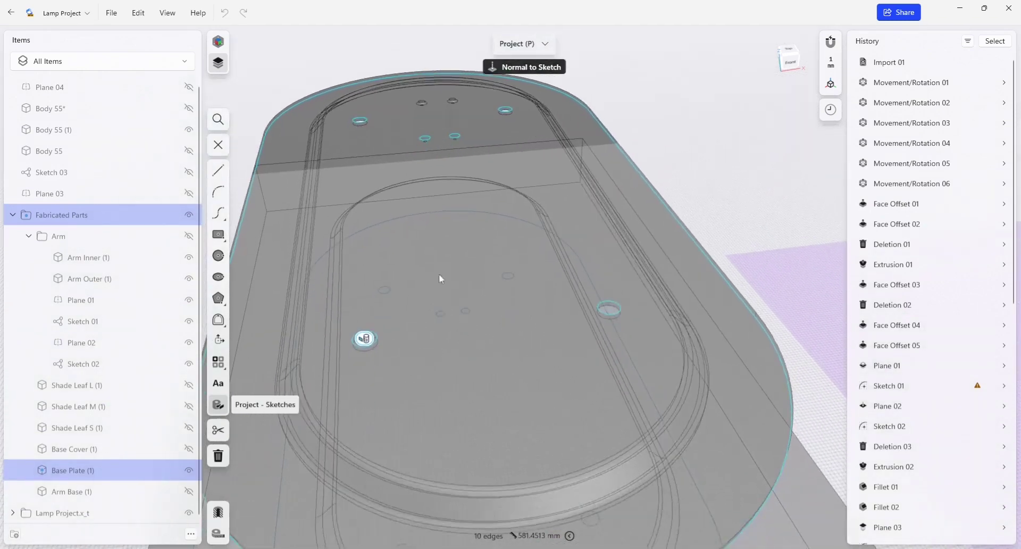
pyautogui.moveTo(445, 282); pyautogui.dragTo(446, 297, button='right')
pyautogui.moveTo(458, 389); pyautogui.dragTo(487, 193, button='right')
pyautogui.moveTo(506, 389); pyautogui.dragTo(508, 359, button='right')
pyautogui.scroll(-3, 507, 358)
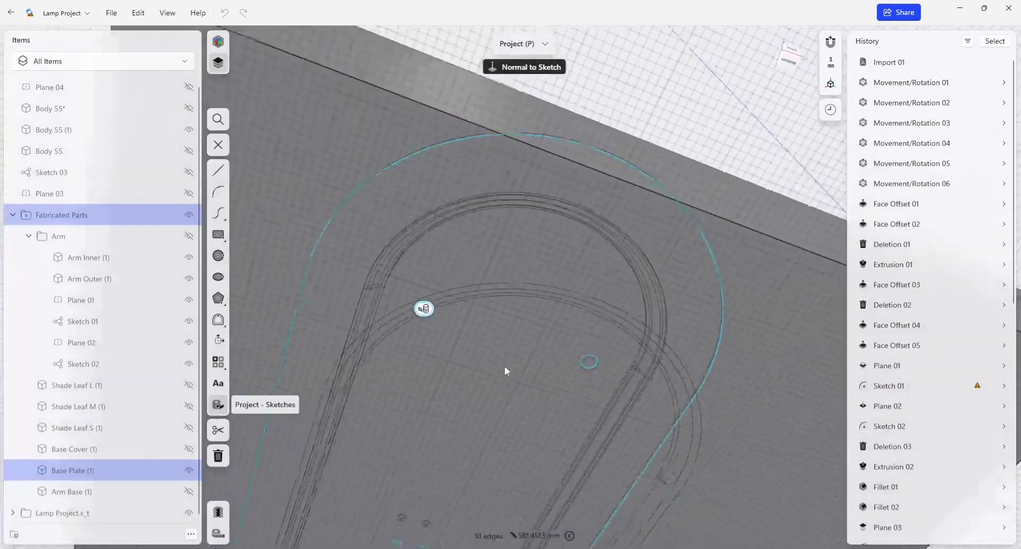
pyautogui.moveTo(500, 377); pyautogui.dragTo(528, 278, button='middle')
pyautogui.moveTo(529, 278); pyautogui.dragTo(528, 298, button='right')
pyautogui.moveTo(523, 222); pyautogui.dragTo(527, 532, button='middle')
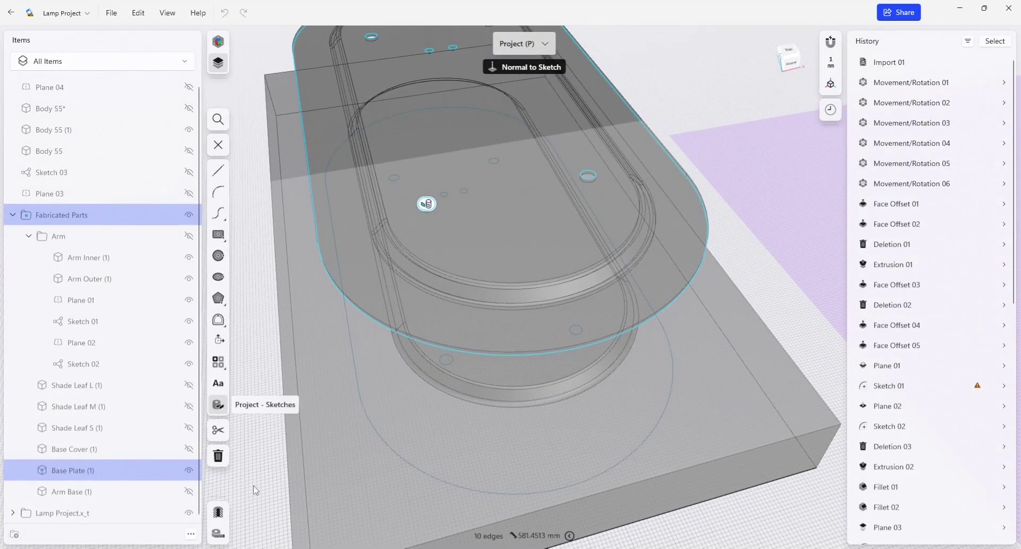
pyautogui.click(537, 428)
pyautogui.moveTo(536, 428)
pyautogui.mouseDown(button='right')
pyautogui.moveTo(477, 333)
pyautogui.moveTo(423, 365)
pyautogui.moveTo(510, 448)
pyautogui.moveTo(513, 209)
pyautogui.moveTo(464, 302)
pyautogui.mouseUp(button='right')
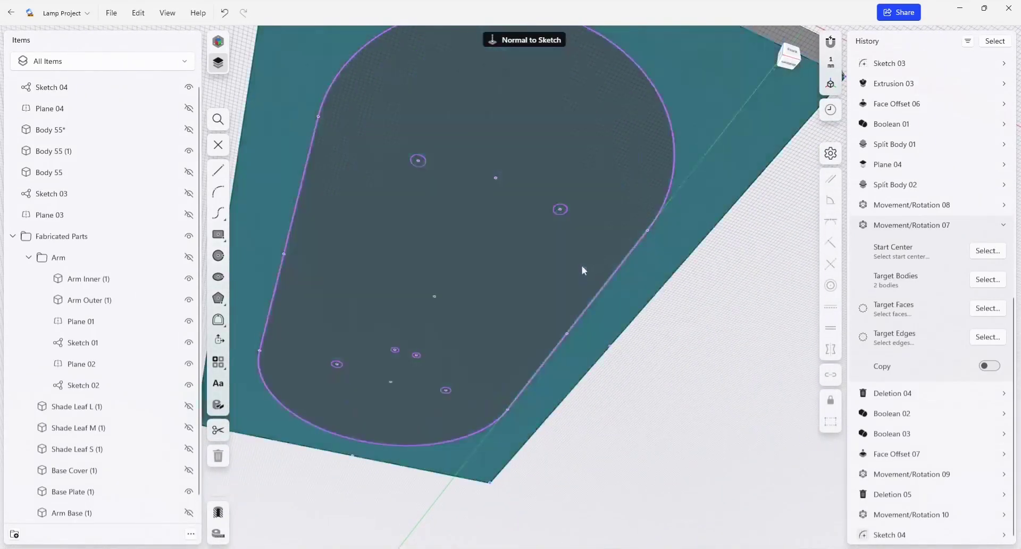
pyautogui.scroll(-3, 582, 267)
pyautogui.press('Escape')
# Step: Extrude the region around the projected outline and the six hole circles about 24 mm up through the block to cut them away
pyautogui.moveTo(690, 279); pyautogui.dragTo(688, 356, button='right')
pyautogui.moveTo(616, 336)
pyautogui.mouseDown(button='right')
pyautogui.moveTo(620, 266)
pyautogui.moveTo(620, 339)
pyautogui.moveTo(771, 456)
pyautogui.moveTo(766, 424)
pyautogui.mouseUp(button='right')
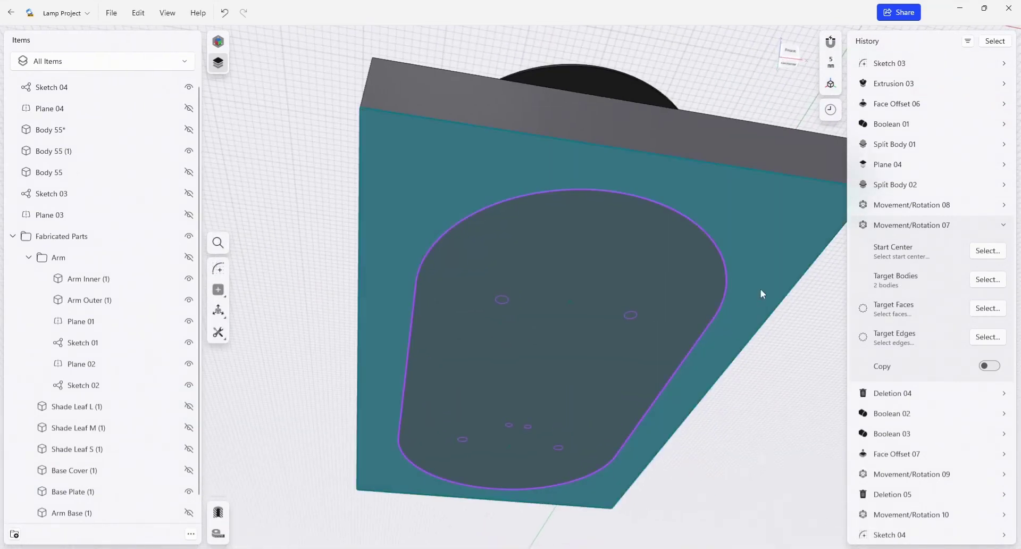
pyautogui.click(761, 289)
pyautogui.scroll(5, 494, 308)
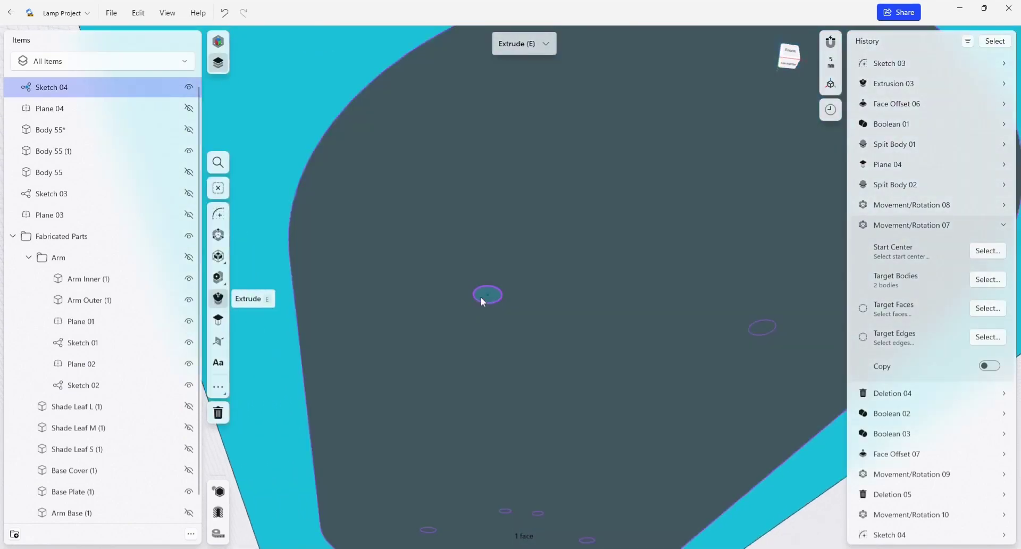
pyautogui.click(480, 296)
pyautogui.click(768, 328)
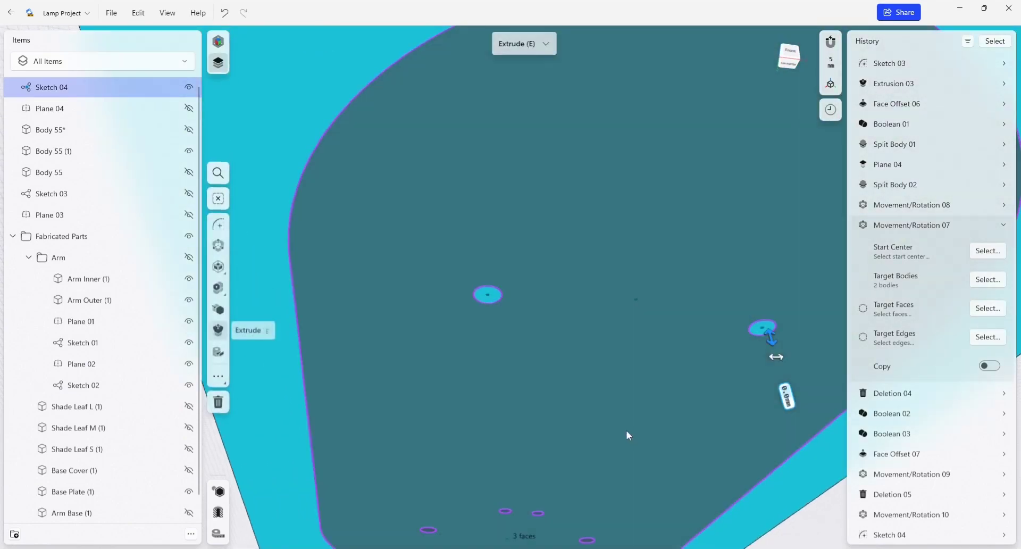
pyautogui.moveTo(550, 487); pyautogui.dragTo(571, 321, button='middle')
pyautogui.scroll(4, 448, 394)
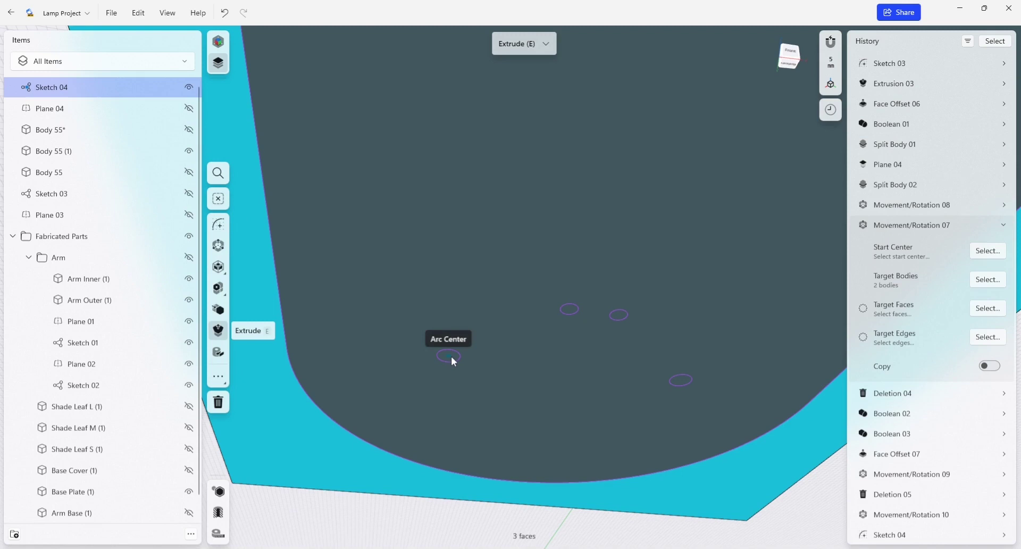
pyautogui.click(453, 357)
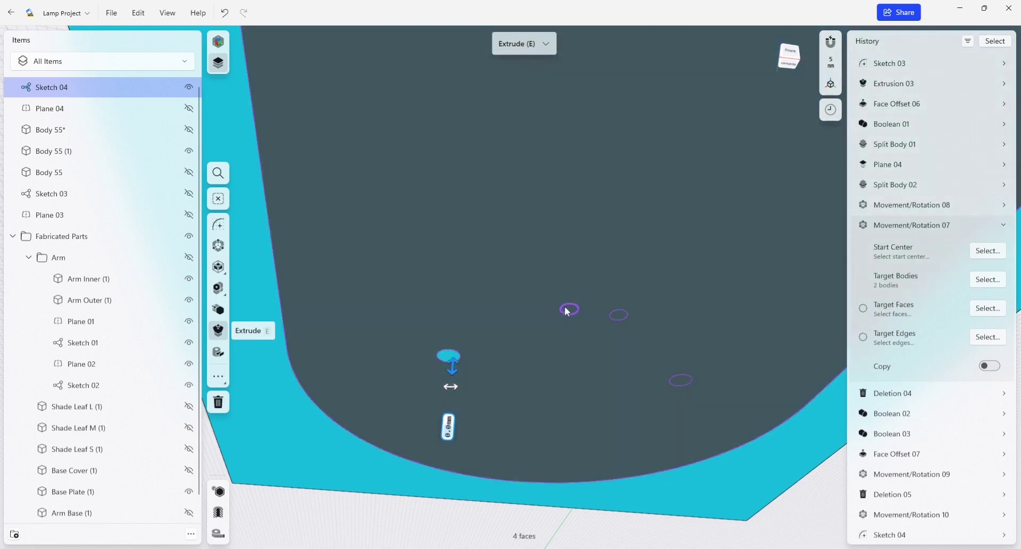
pyautogui.click(567, 314)
pyautogui.click(616, 315)
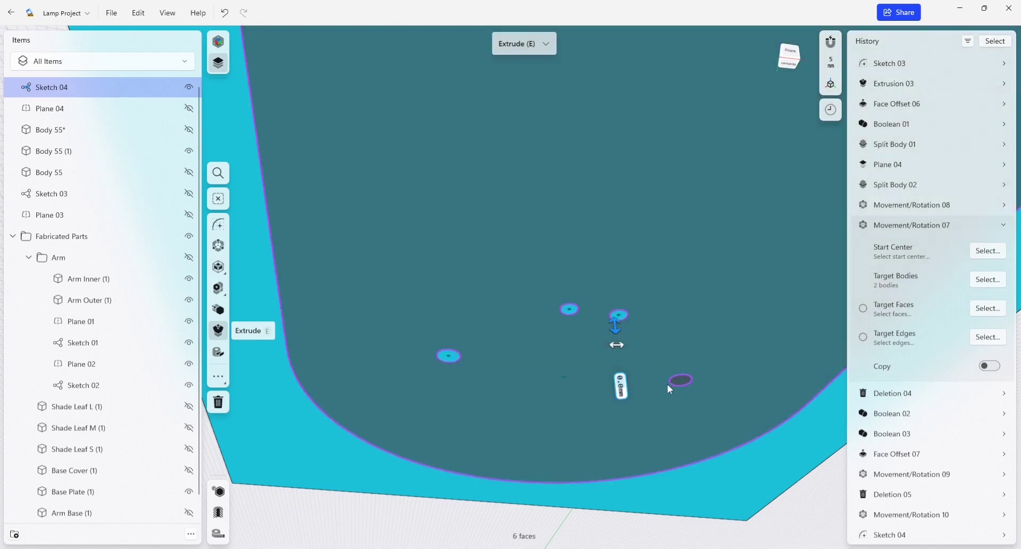
pyautogui.click(675, 382)
pyautogui.scroll(-5, 672, 392)
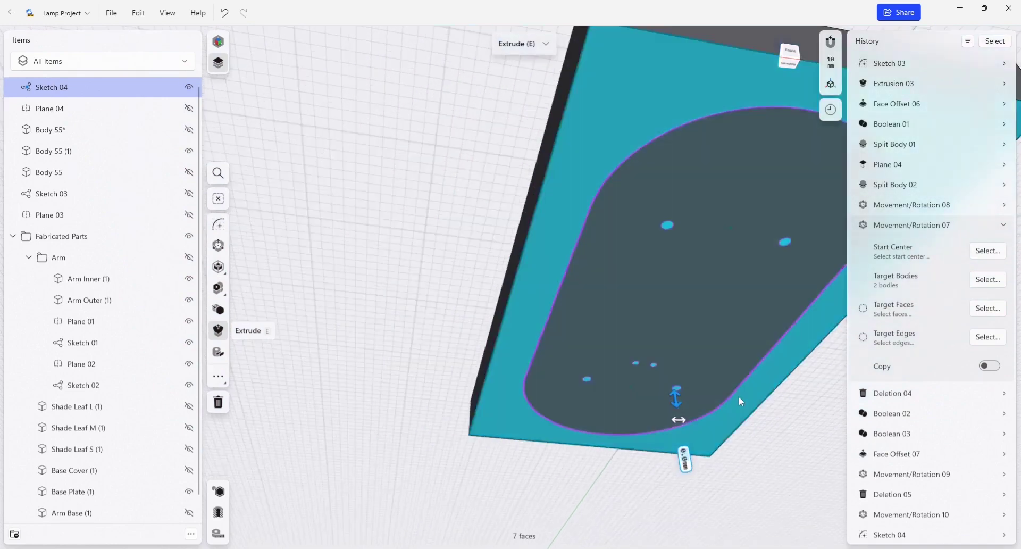
pyautogui.moveTo(745, 396); pyautogui.dragTo(600, 385, button='middle')
pyautogui.moveTo(599, 384); pyautogui.dragTo(614, 423, button='right')
pyautogui.scroll(-4, 605, 403)
pyautogui.moveTo(550, 407); pyautogui.dragTo(551, 364)
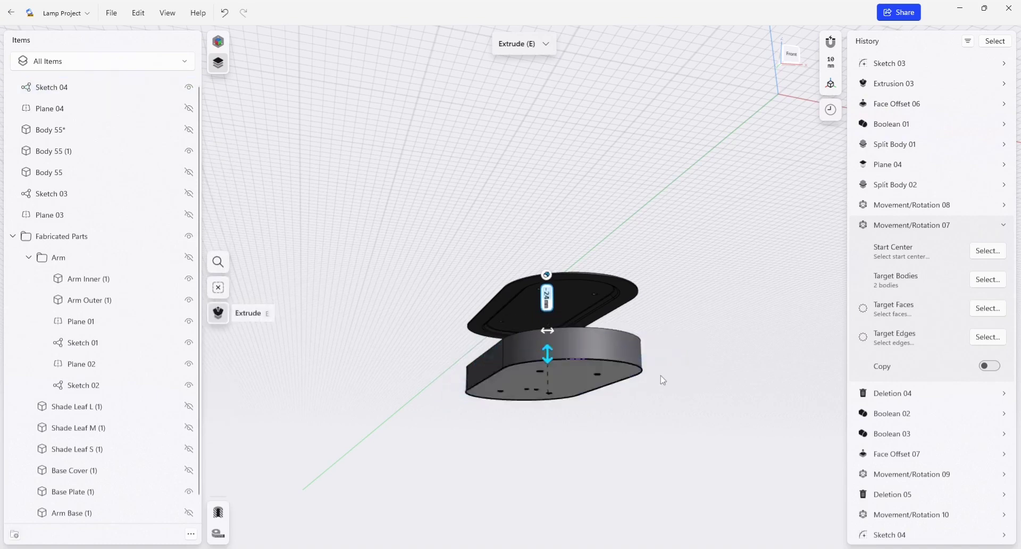
pyautogui.moveTo(661, 380); pyautogui.dragTo(662, 400, button='right')
pyautogui.scroll(4, 571, 356)
pyautogui.scroll(3, 555, 356)
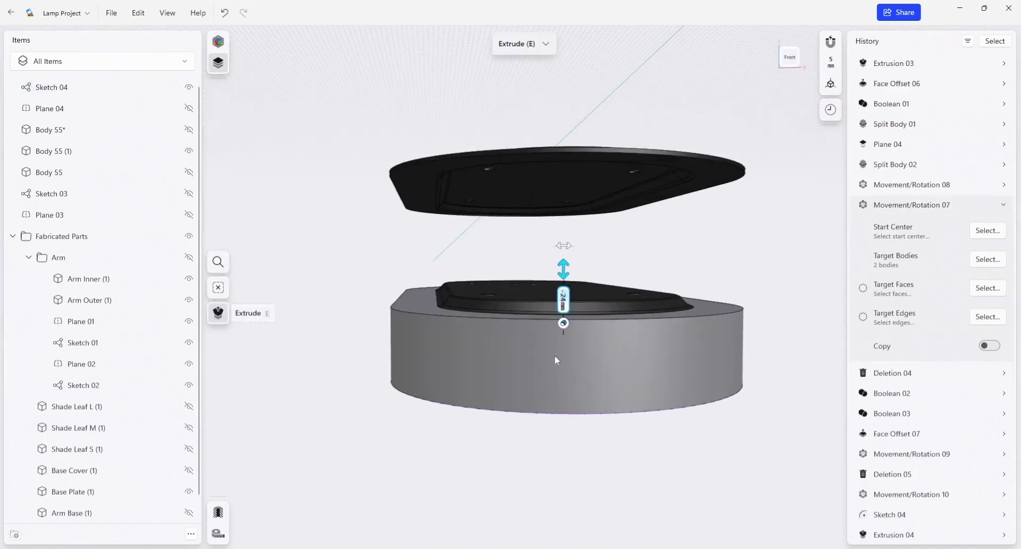
pyautogui.hotkey('ctrl', 'z')
pyautogui.moveTo(554, 356); pyautogui.dragTo(401, 346, button='right')
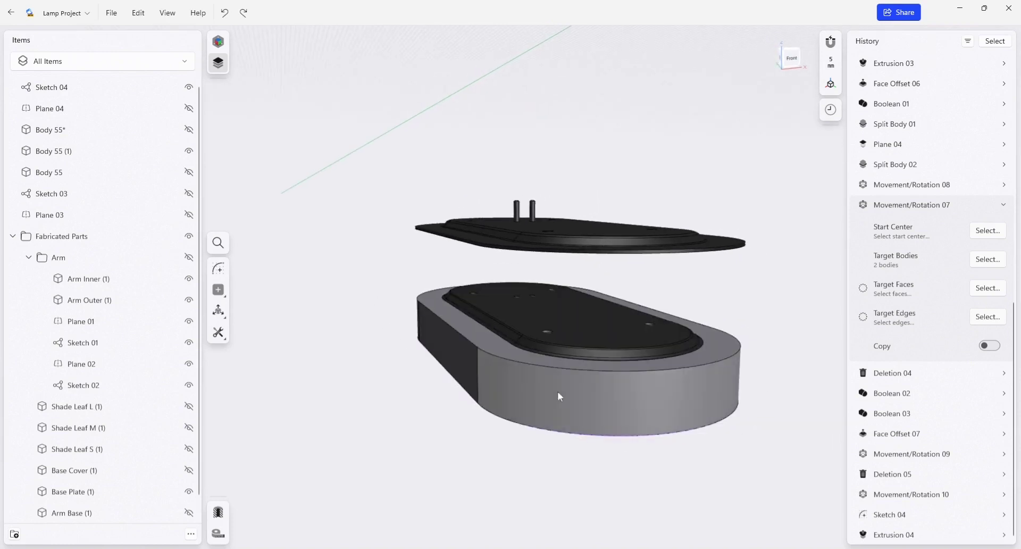
# Step: Chamfer the underside edge of one mounting hole by about 11 mm, at the end far from the two small holes
pyautogui.moveTo(563, 364); pyautogui.dragTo(593, 317, button='right')
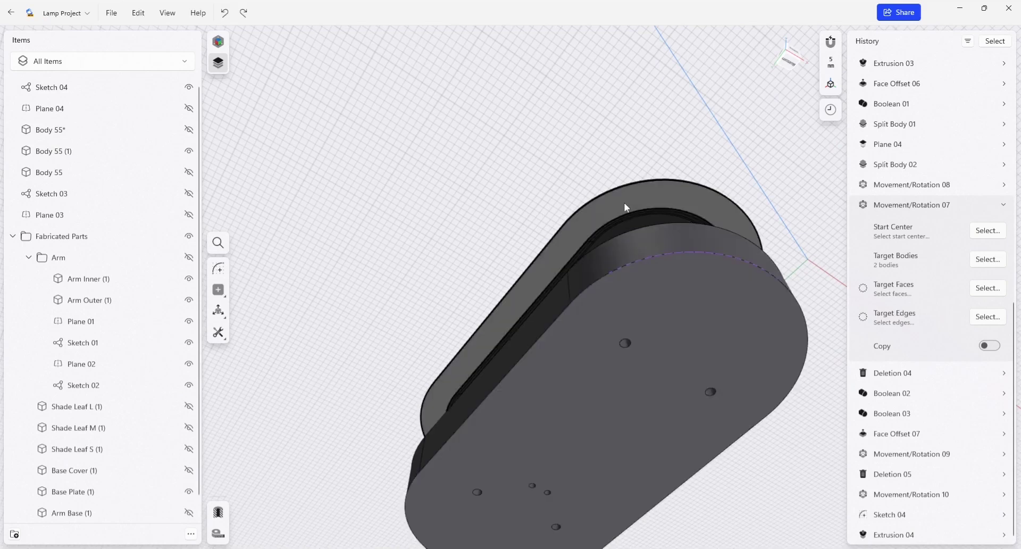
pyautogui.moveTo(630, 347); pyautogui.dragTo(640, 318, button='right')
pyautogui.scroll(1, 629, 282)
pyautogui.click(630, 291)
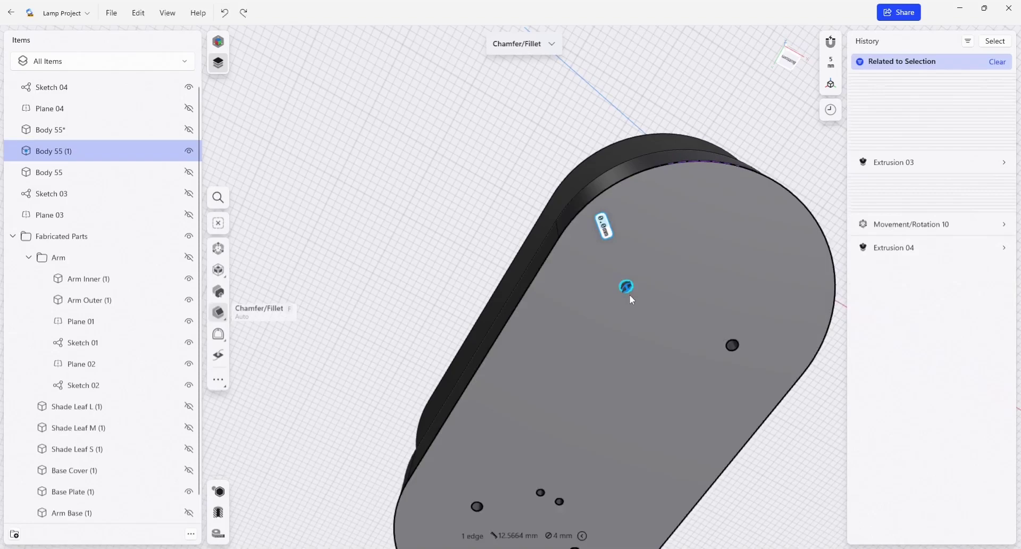
pyautogui.moveTo(629, 289); pyautogui.dragTo(630, 299)
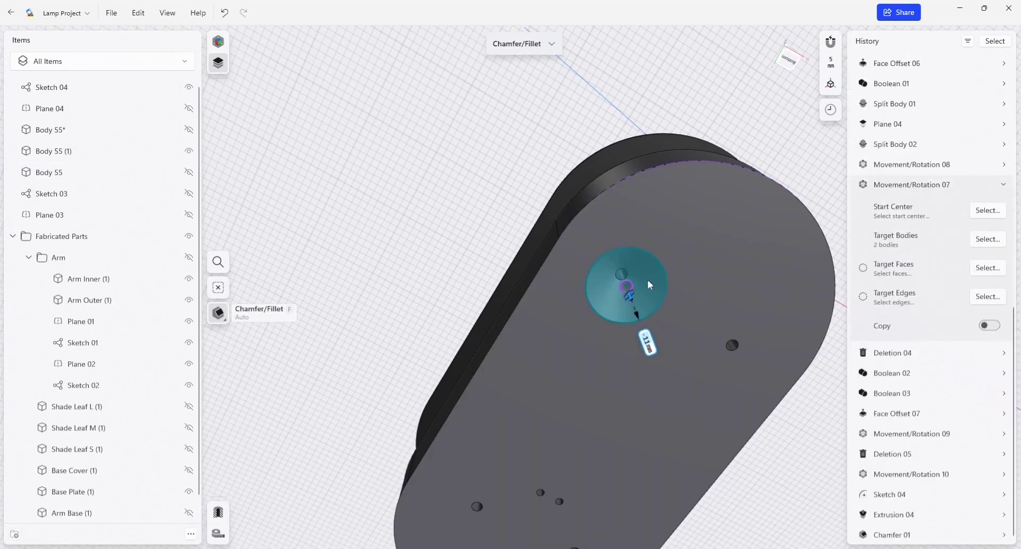
# Step: Reduce the chamfer on the mounting hole's underside edge to 5 mm and finish it
pyautogui.moveTo(648, 280); pyautogui.dragTo(626, 289, button='right')
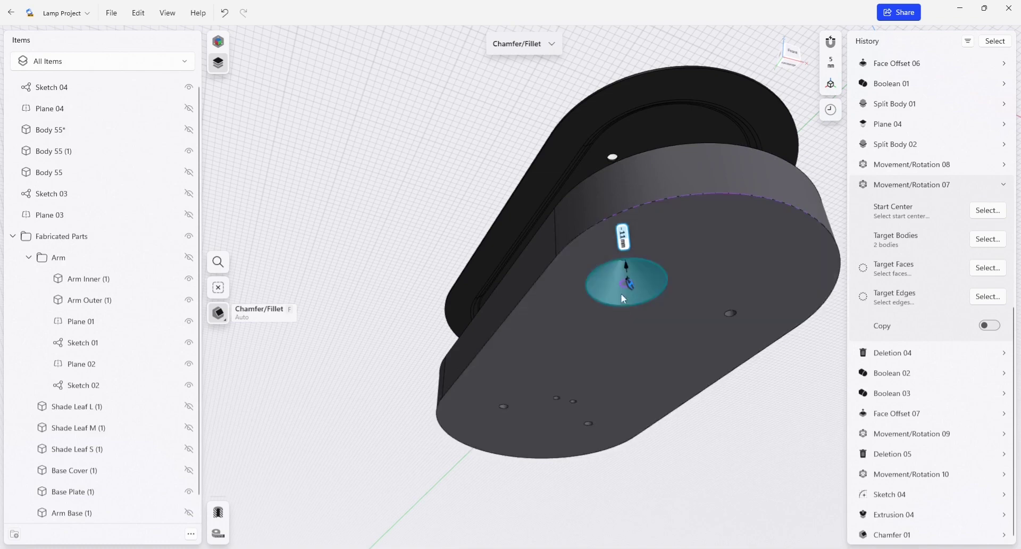
pyautogui.moveTo(621, 293); pyautogui.dragTo(618, 266, button='right')
pyautogui.scroll(2, 627, 279)
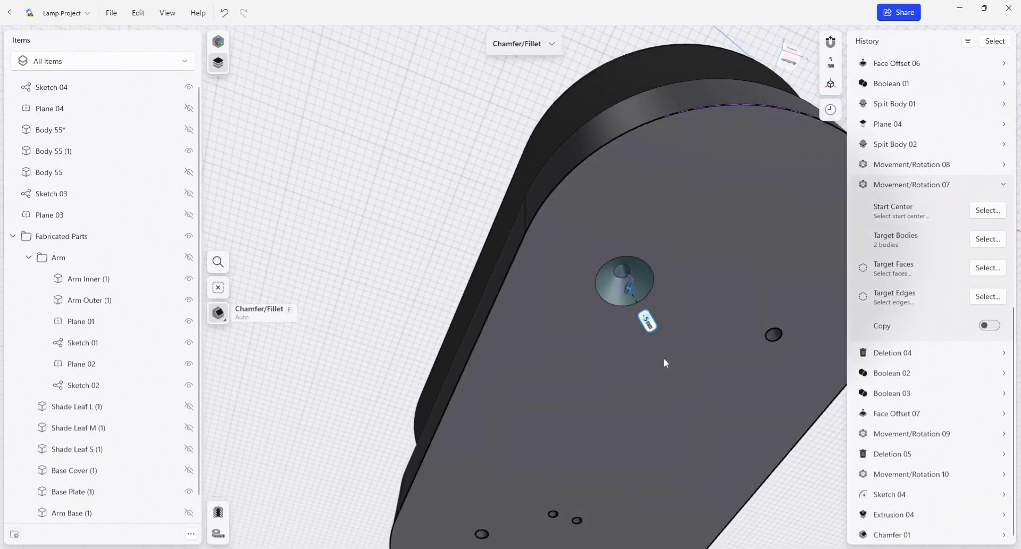
pyautogui.press('Return')
pyautogui.moveTo(639, 291); pyautogui.dragTo(640, 309, button='right')
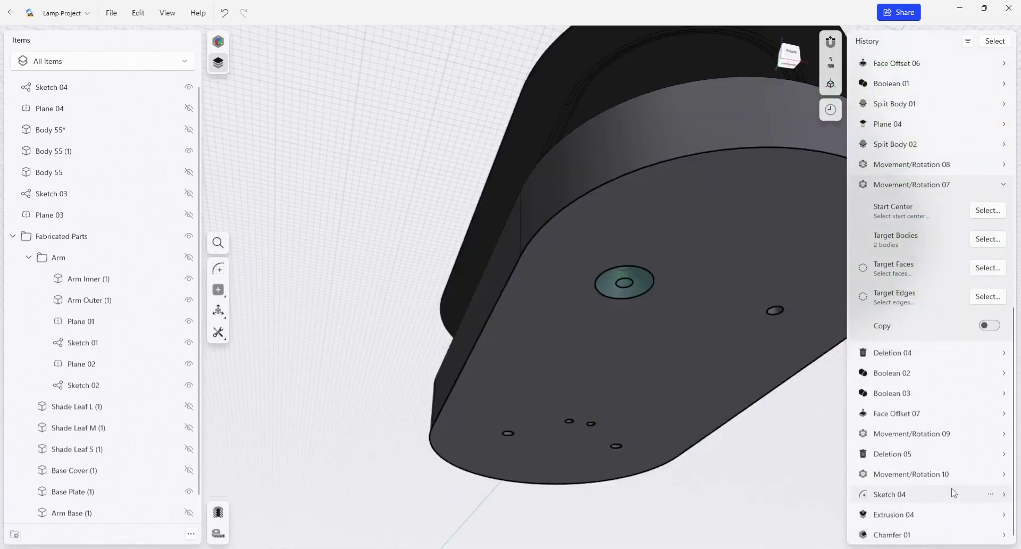
# Step: Edit Chamfer 01 in the history to include the underside edges of the other three mounting holes
pyautogui.scroll(6, 936, 436)
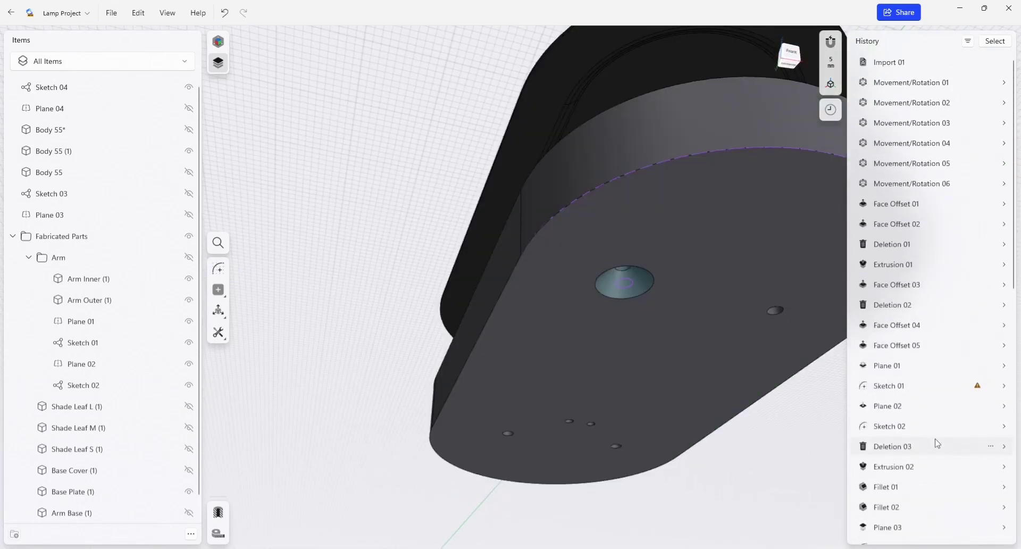
pyautogui.scroll(-7, 953, 442)
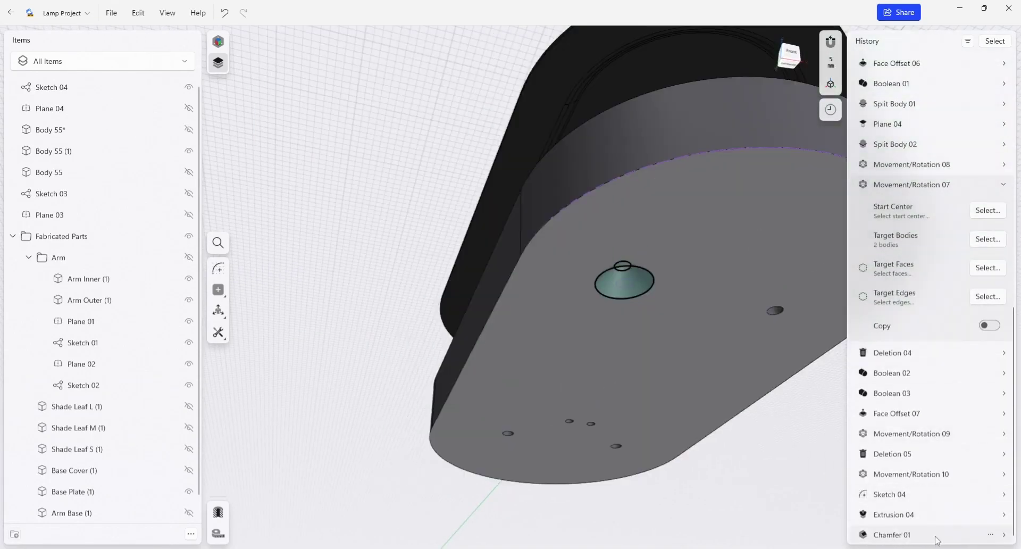
pyautogui.click(1004, 535)
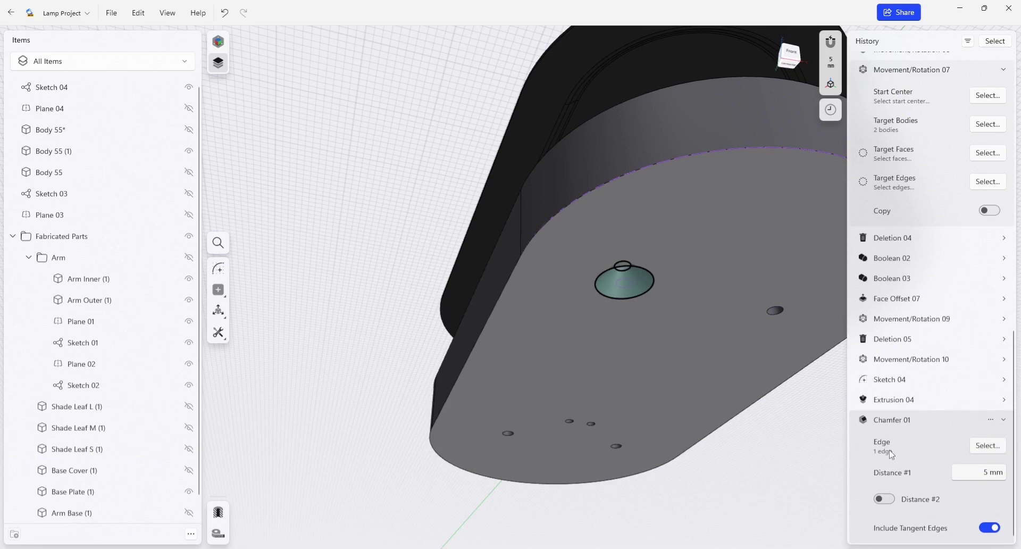
pyautogui.click(988, 446)
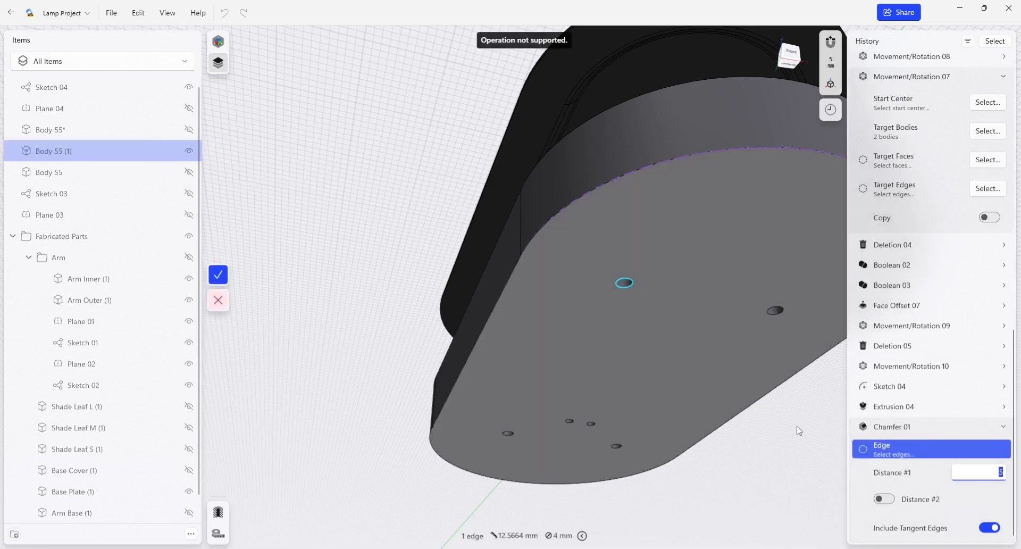
pyautogui.click(775, 312)
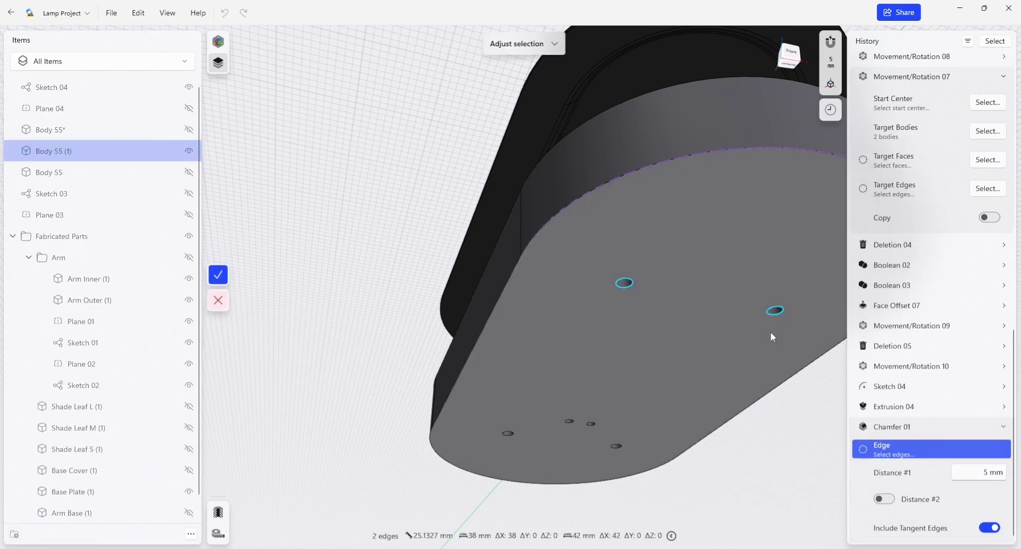
pyautogui.click(619, 447)
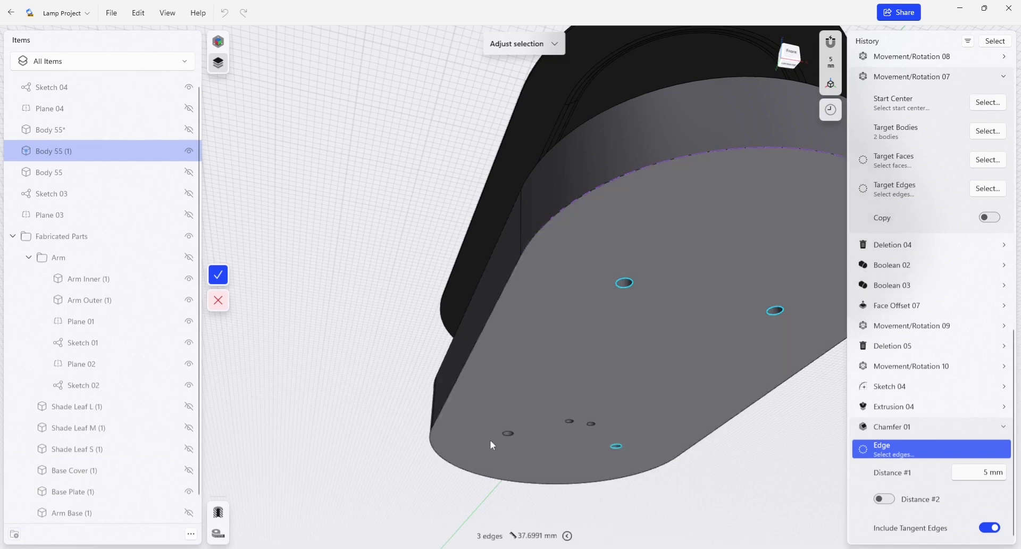
pyautogui.click(507, 434)
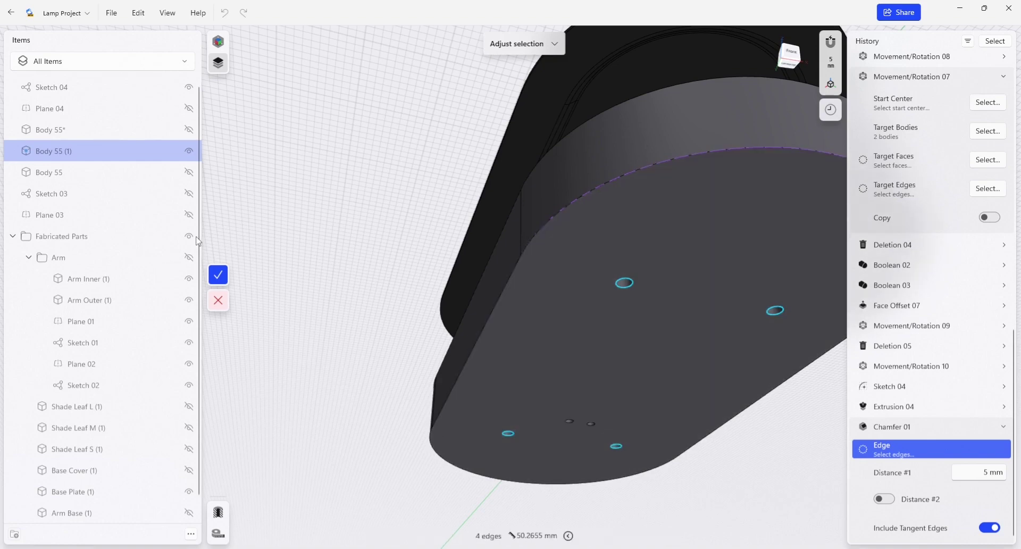
pyautogui.click(219, 276)
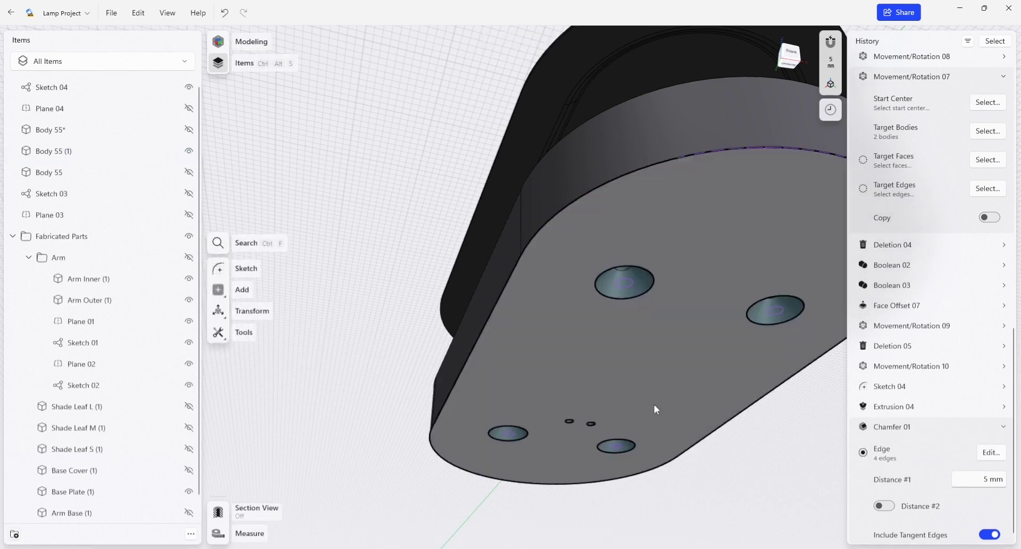
# Step: Create a new items folder named Base Plate
pyautogui.moveTo(654, 407)
pyautogui.mouseDown(button='middle')
pyautogui.moveTo(599, 385)
pyautogui.moveTo(578, 338)
pyautogui.moveTo(597, 360)
pyautogui.moveTo(380, 273)
pyautogui.moveTo(404, 283)
pyautogui.mouseUp(button='middle')
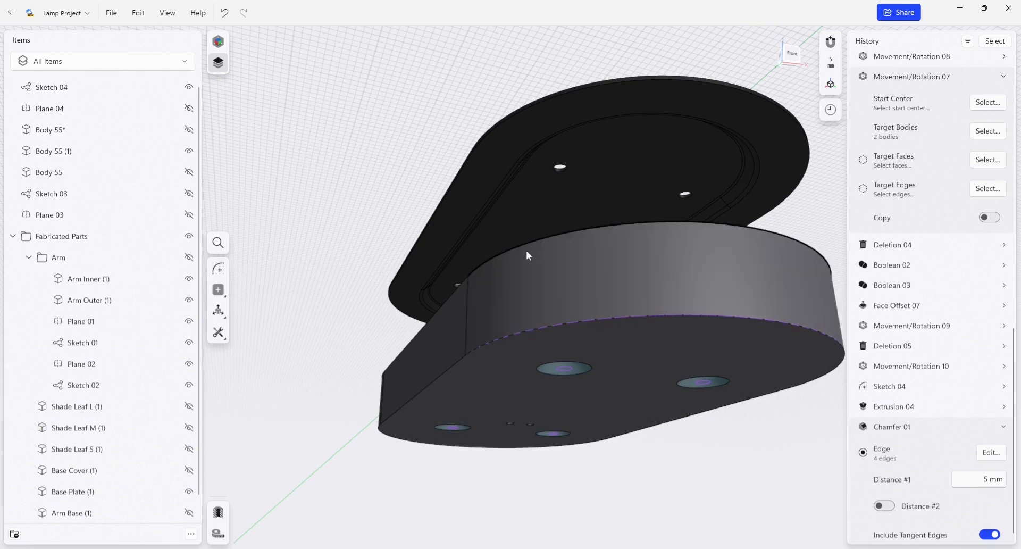
pyautogui.moveTo(526, 251); pyautogui.dragTo(536, 299, button='right')
pyautogui.moveTo(543, 290); pyautogui.dragTo(548, 396, button='middle')
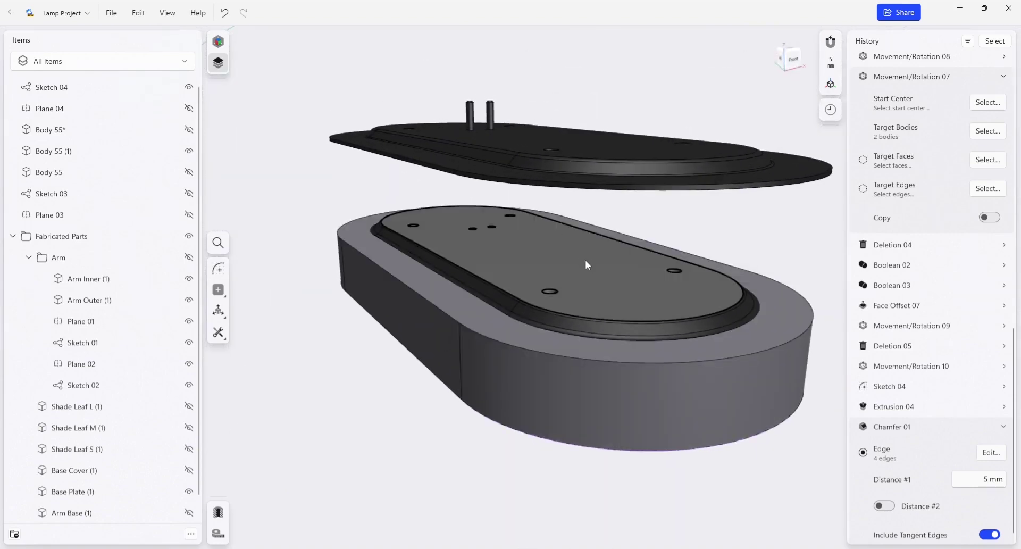
pyautogui.moveTo(595, 319); pyautogui.dragTo(675, 218, button='middle')
pyautogui.moveTo(675, 218); pyautogui.dragTo(676, 186, button='right')
pyautogui.scroll(-2, 84, 243)
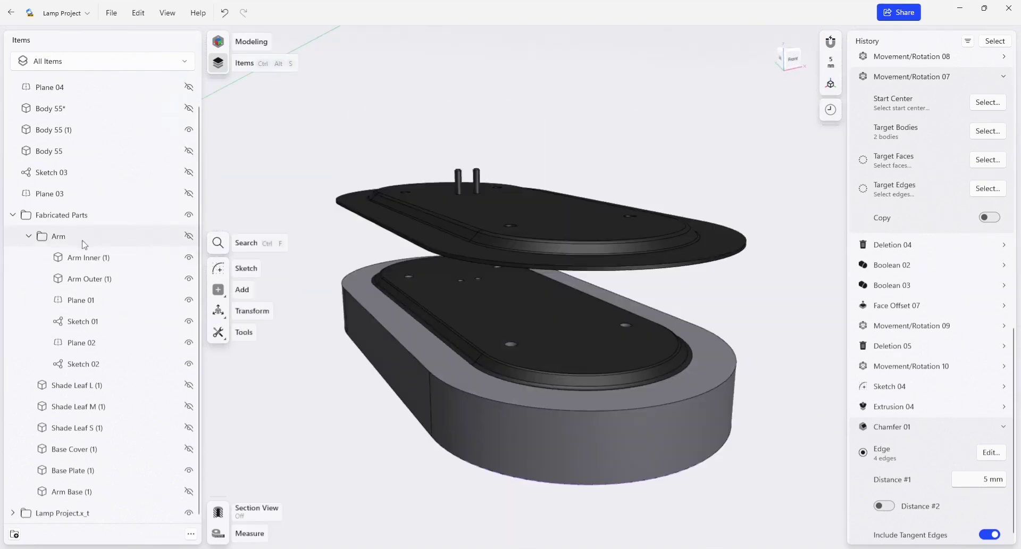
pyautogui.click(15, 534)
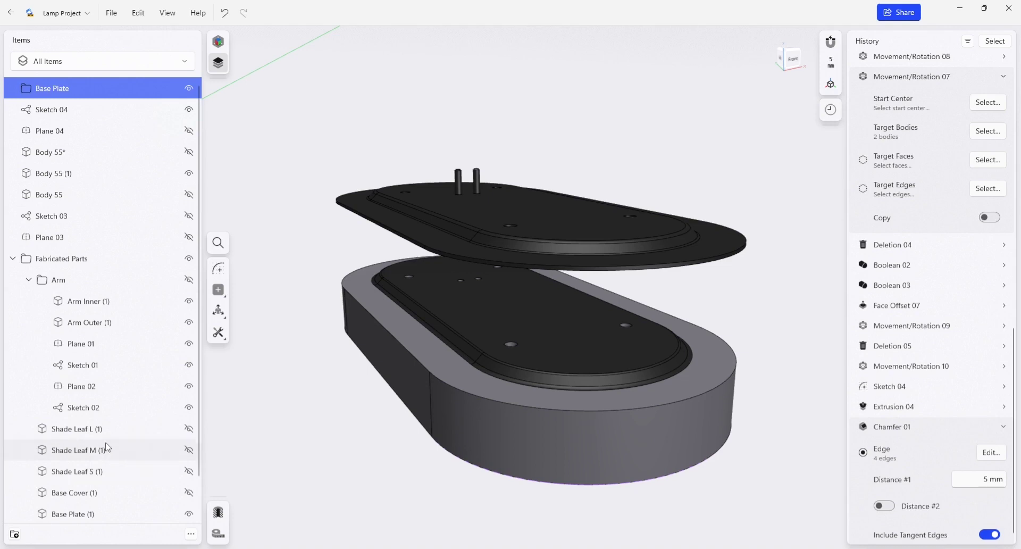
# Step: Select Sketch 04, Plane 04 and the three Body 55 bodies, and unhide them along with Sketch 03 and Plane 03
pyautogui.click(78, 110)
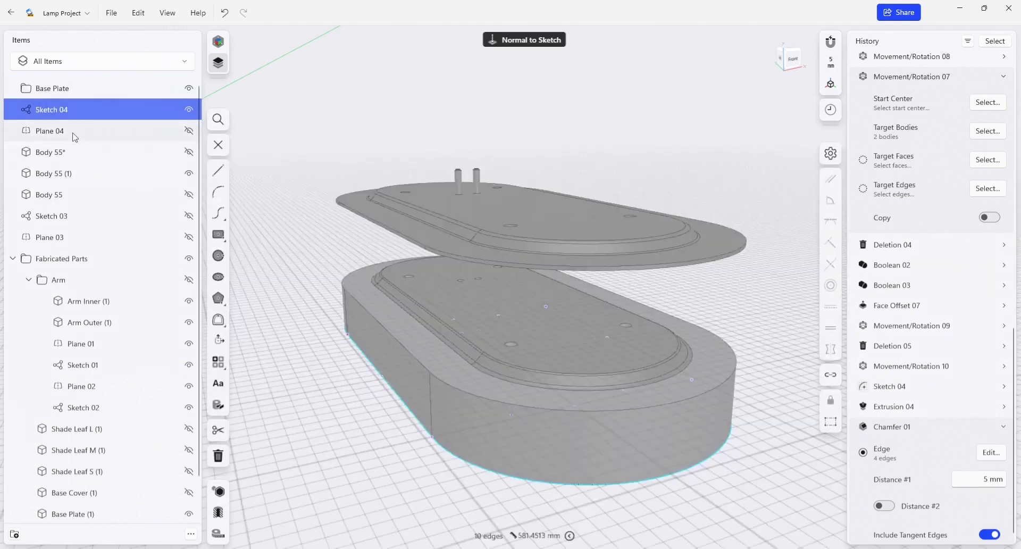
pyautogui.keyDown('shift'); pyautogui.click(74, 133); pyautogui.keyUp('shift')
pyautogui.keyDown('shift'); pyautogui.click(68, 152); pyautogui.keyUp('shift')
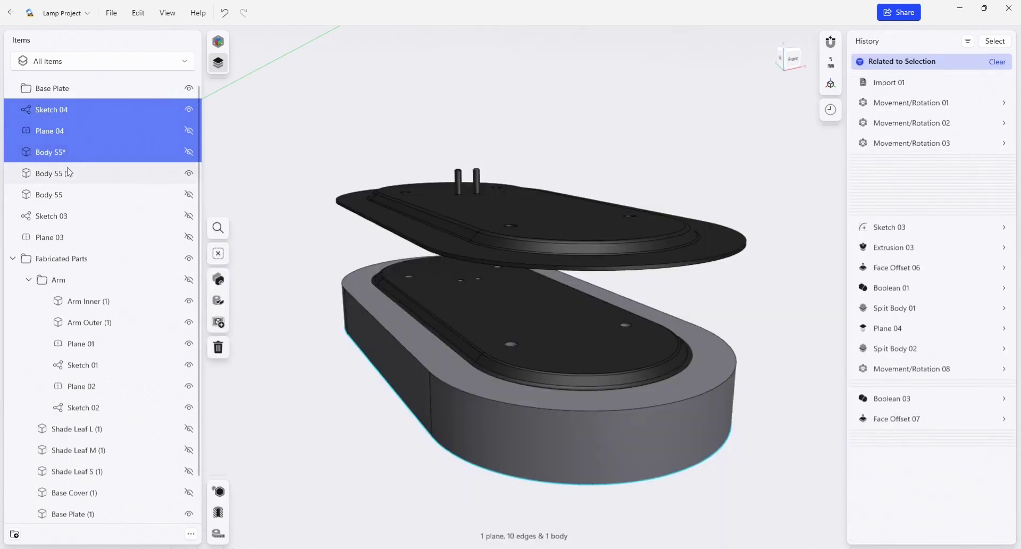
pyautogui.keyDown('shift'); pyautogui.click(66, 173); pyautogui.keyUp('shift')
pyautogui.keyDown('shift'); pyautogui.click(66, 194); pyautogui.keyUp('shift')
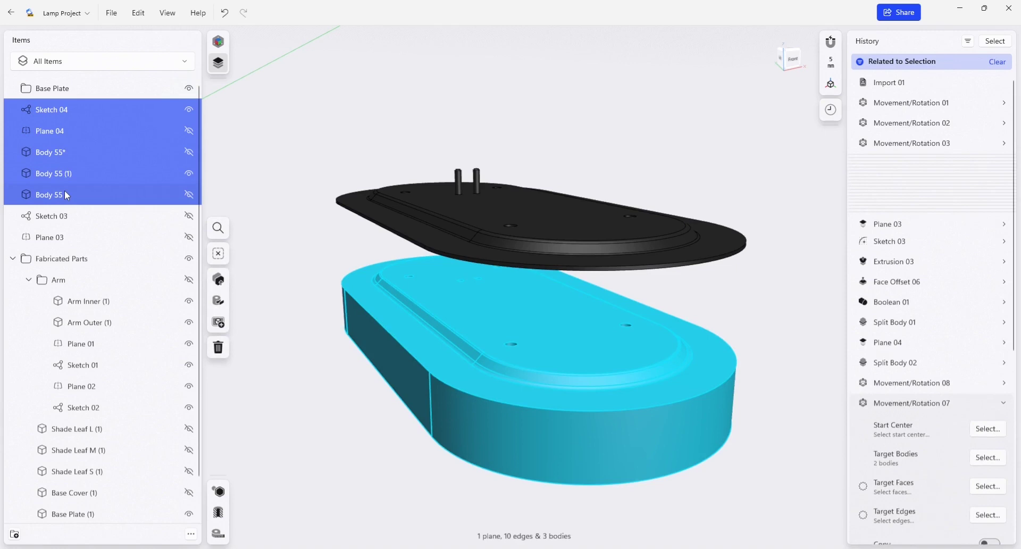
pyautogui.click(189, 194)
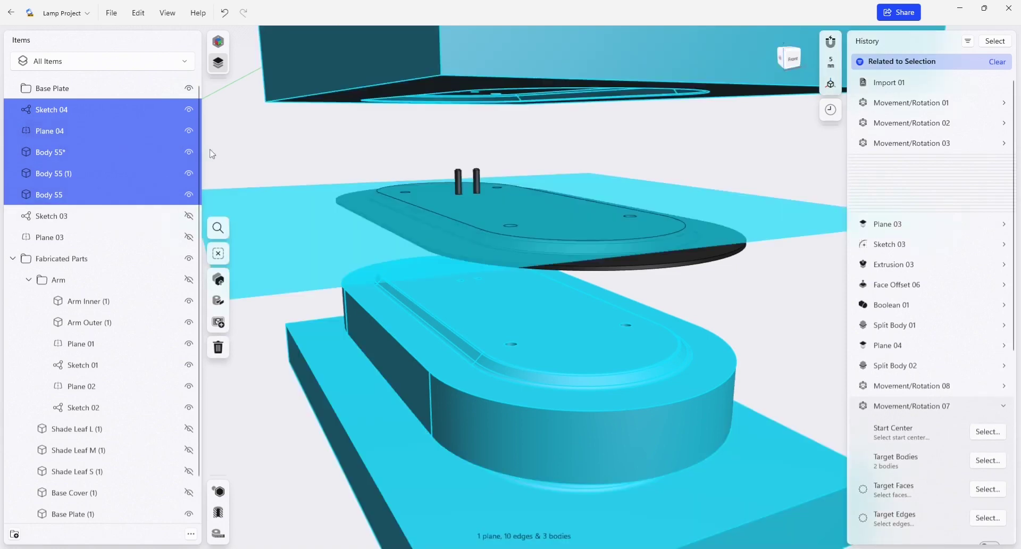
pyautogui.click(189, 216)
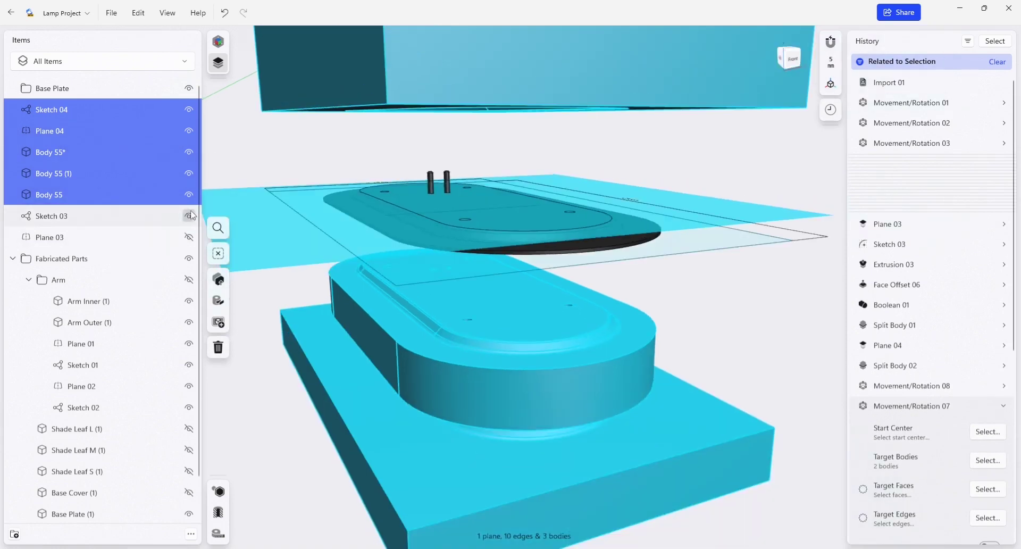
pyautogui.click(189, 238)
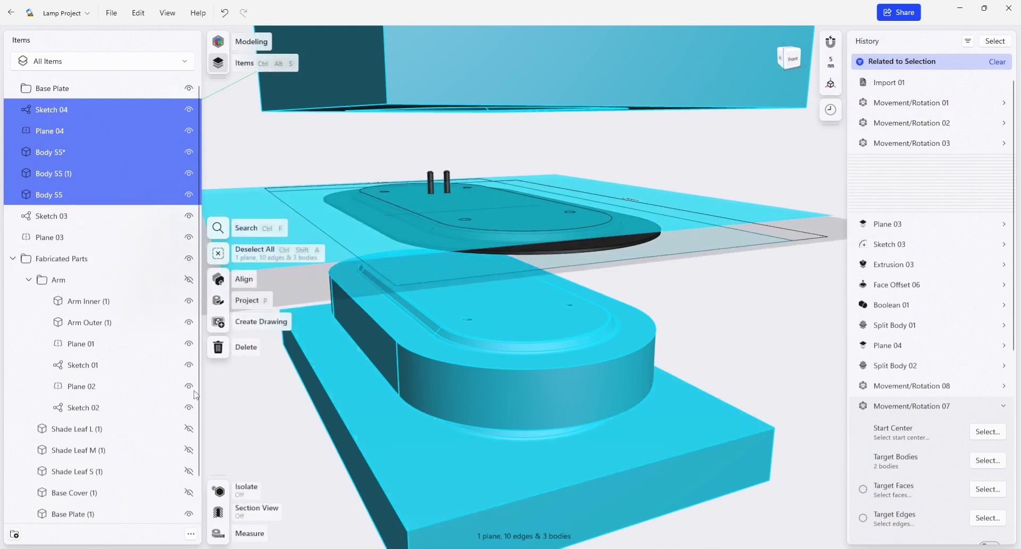
# Step: Add Base Plate (1) to the selection and move the selected items into the Base Plate folder inside Fabricated Parts
pyautogui.scroll(-1, 79, 451)
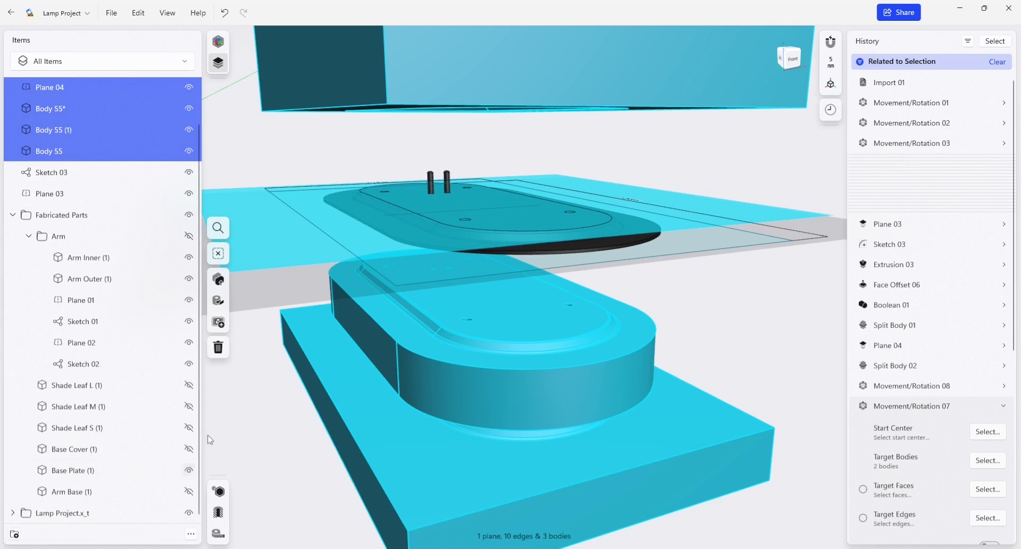
pyautogui.keyDown('ctrl'); pyautogui.click(109, 473); pyautogui.keyUp('ctrl')
pyautogui.scroll(1, 125, 297)
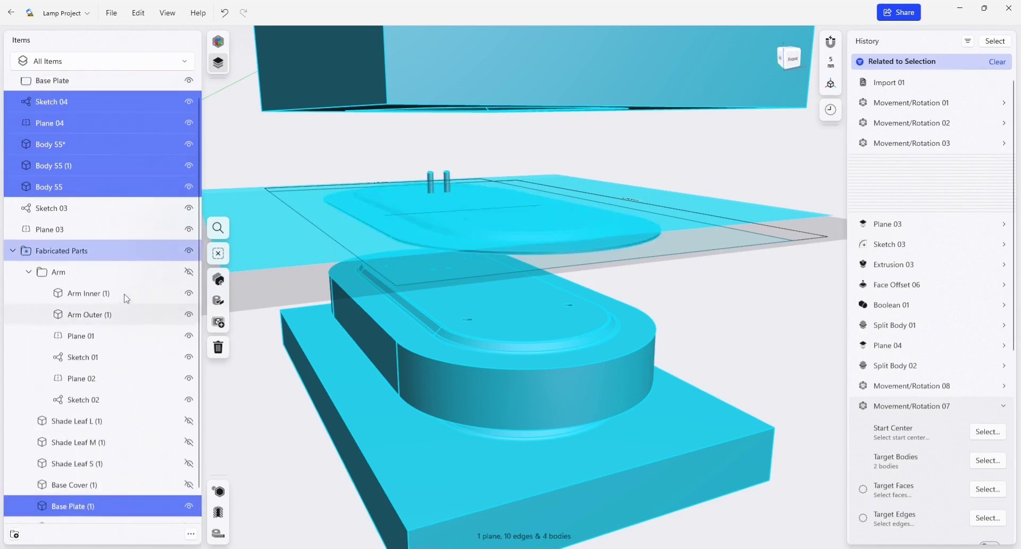
pyautogui.moveTo(59, 110)
pyautogui.mouseDown()
pyautogui.moveTo(59, 94)
pyautogui.moveTo(79, 210)
pyautogui.moveTo(60, 286)
pyautogui.mouseUp()
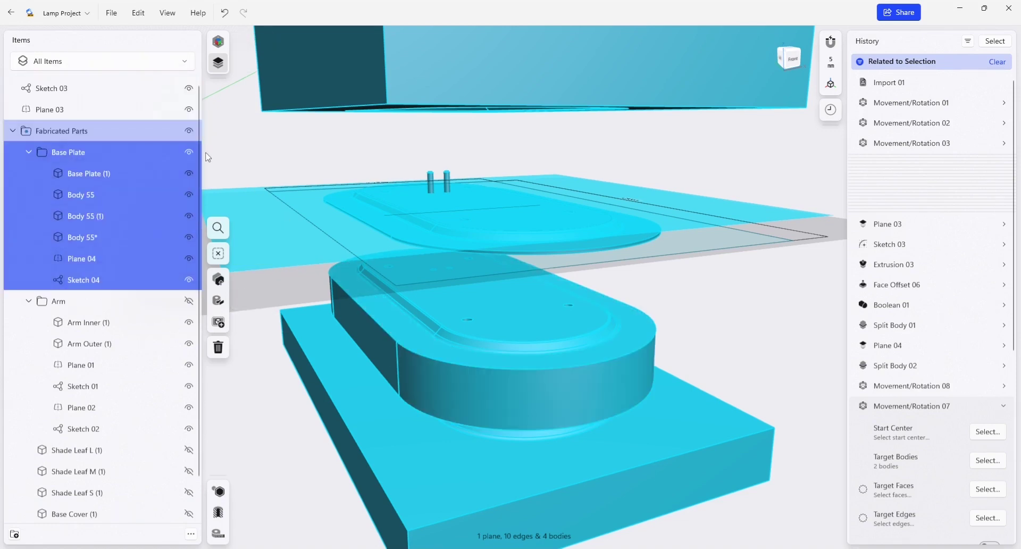
# Step: Clear the selection and hide the Base Plate folder
pyautogui.click(750, 356)
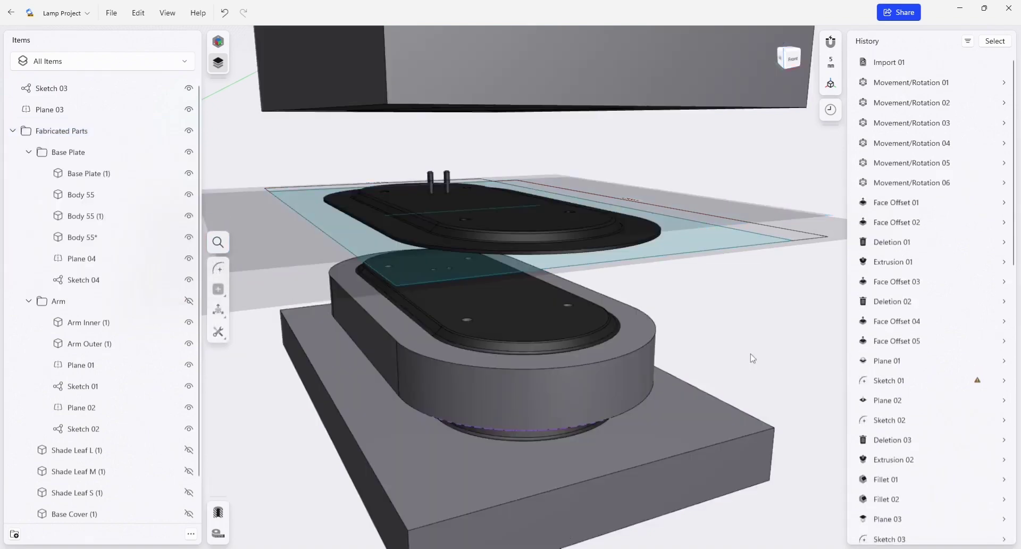
pyautogui.moveTo(752, 356)
pyautogui.mouseDown(button='right')
pyautogui.moveTo(752, 331)
pyautogui.moveTo(752, 368)
pyautogui.mouseUp(button='right')
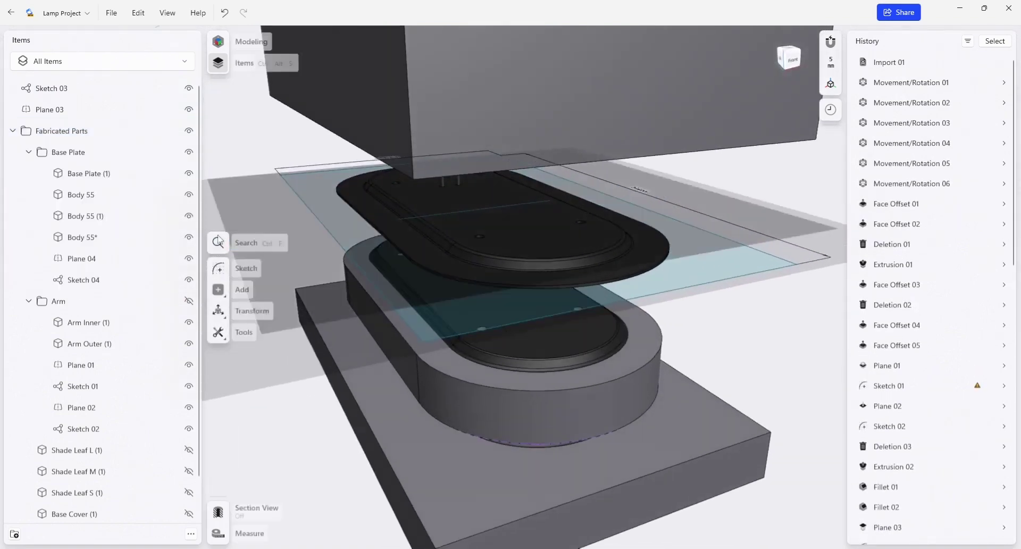
pyautogui.click(188, 152)
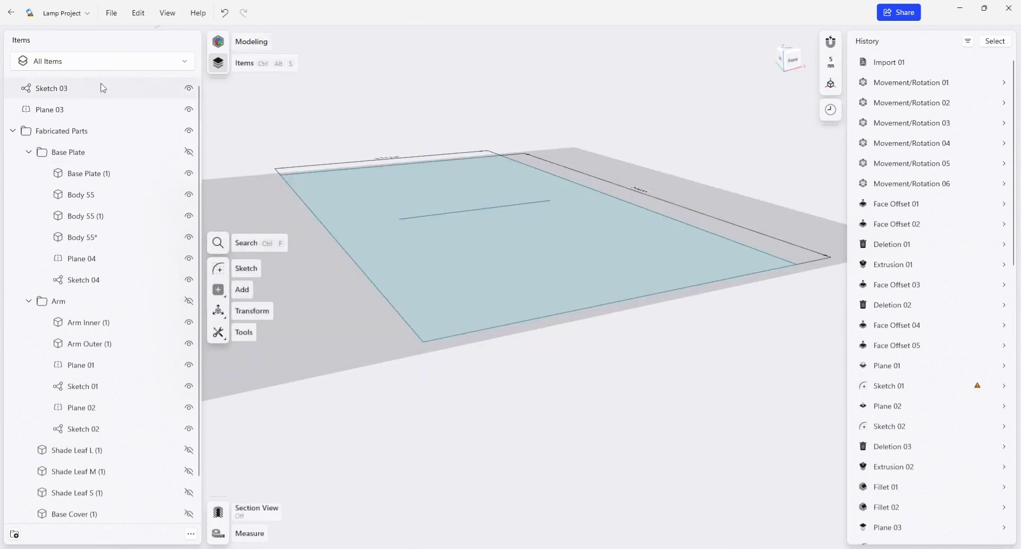
# Step: Move Sketch 03 and Plane 03 into the Base Plate folder and clear the selection
pyautogui.doubleClick(159, 87)
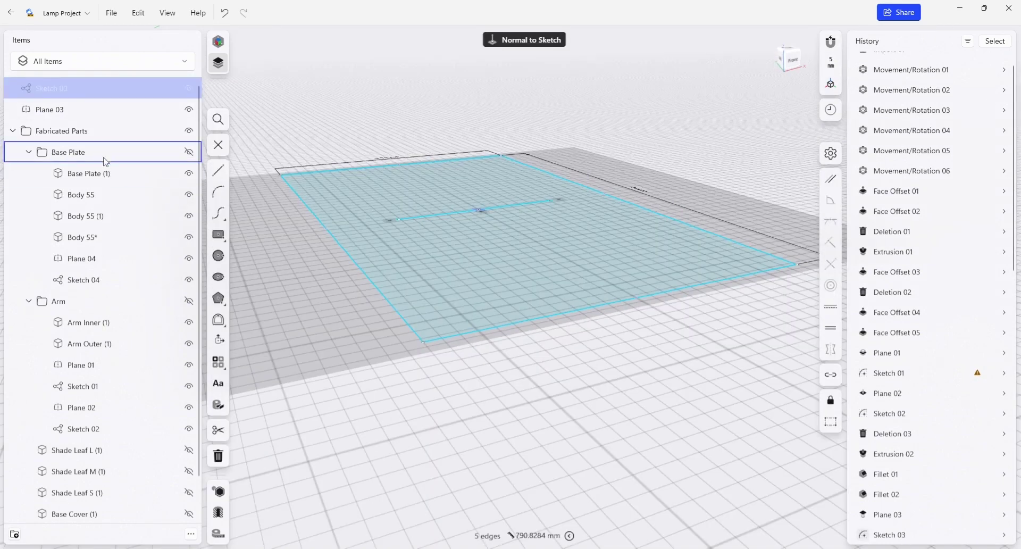
pyautogui.moveTo(104, 158); pyautogui.dragTo(103, 160)
pyautogui.click(66, 88)
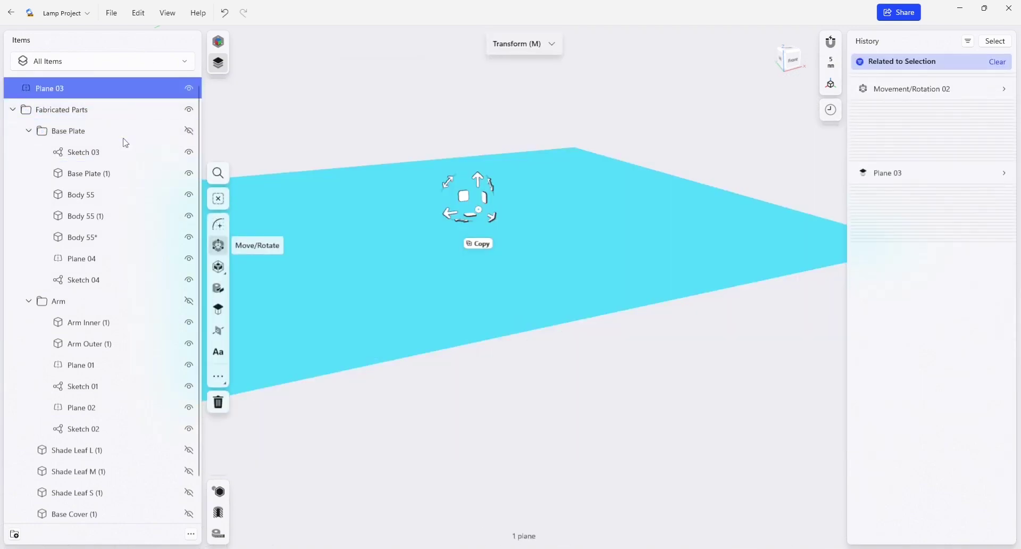
pyautogui.moveTo(125, 142); pyautogui.dragTo(122, 133)
pyautogui.click(668, 393)
pyautogui.scroll(-1, 96, 429)
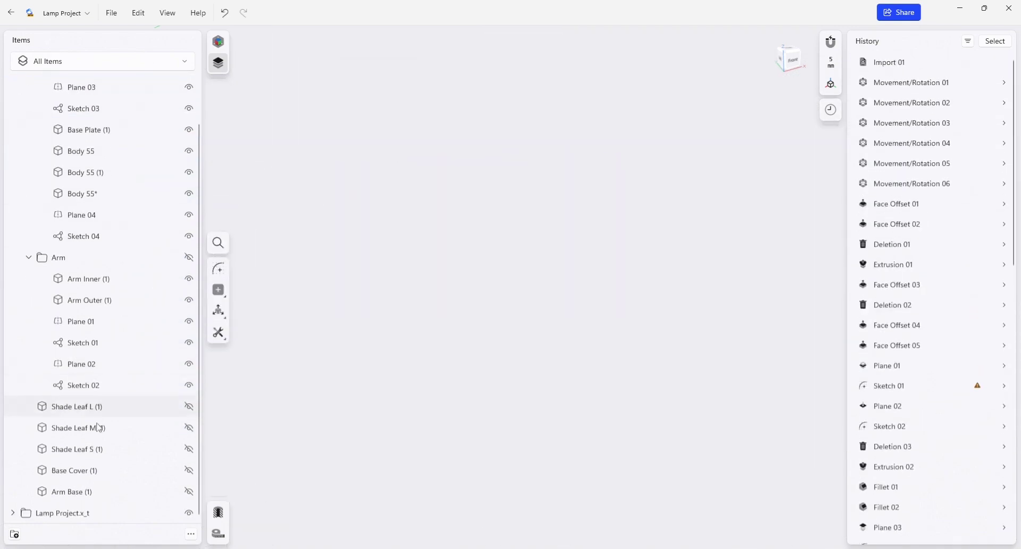
pyautogui.scroll(1, 101, 388)
pyautogui.scroll(-1, 104, 387)
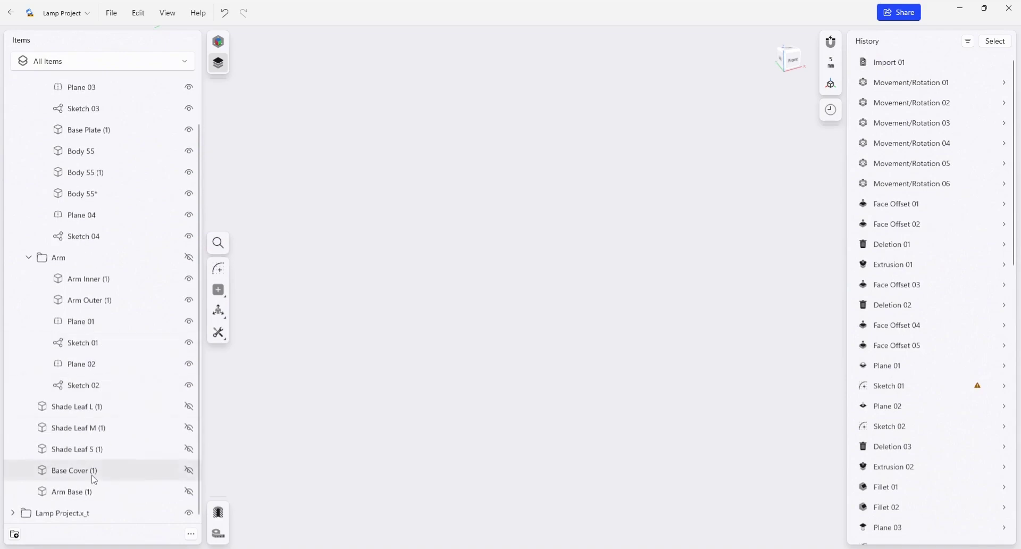